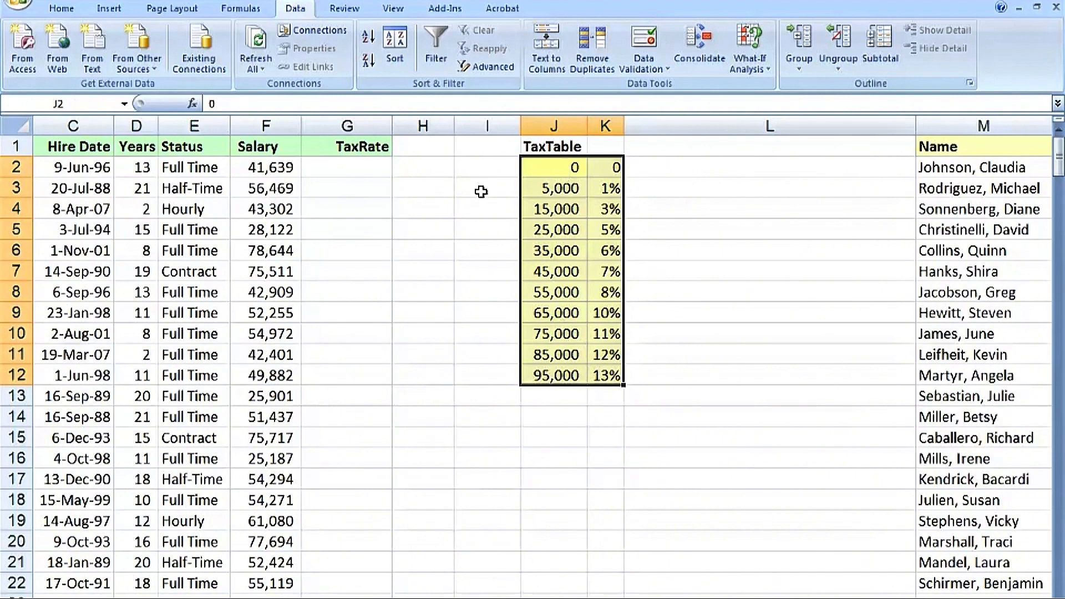
Step: Examine how the first employee's salary in F2 falls within the tax table's salary brackets and matching rates in J2:K12
left_click(346, 168)
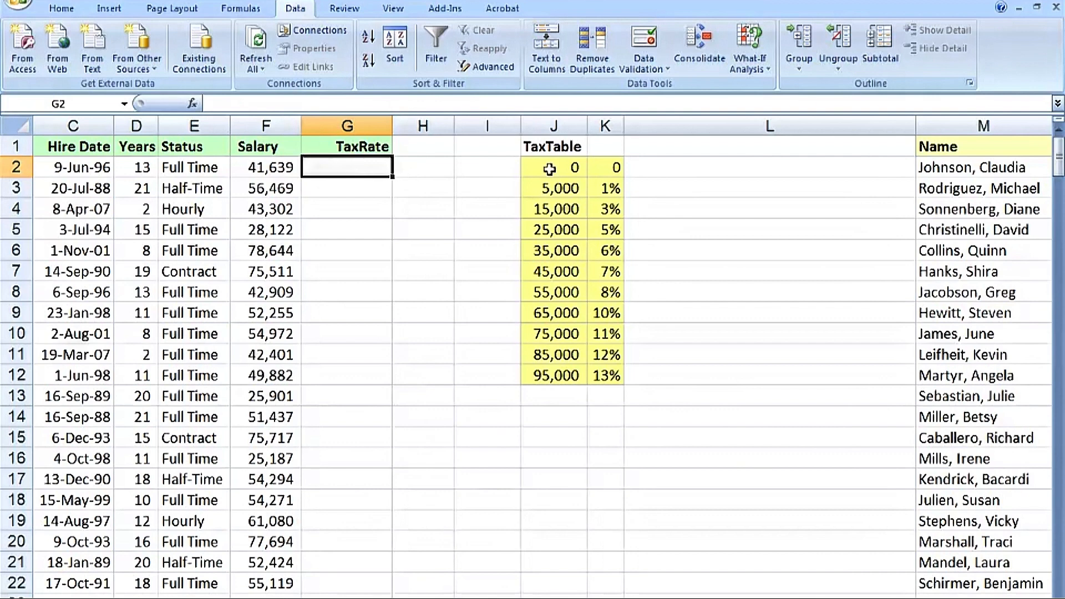
left_click_drag(549, 169, 558, 375)
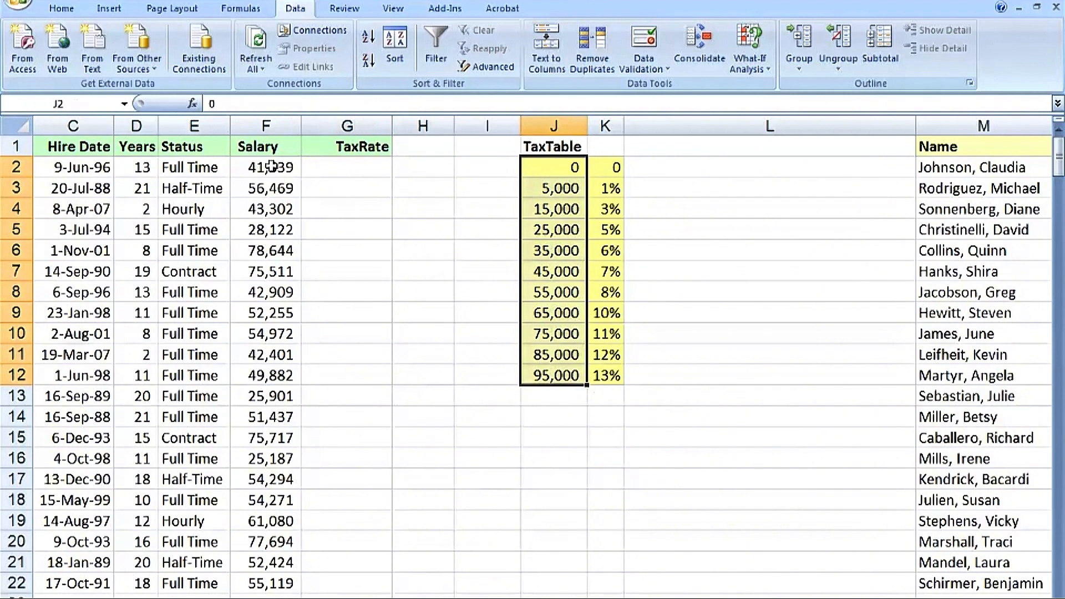
left_click(270, 166)
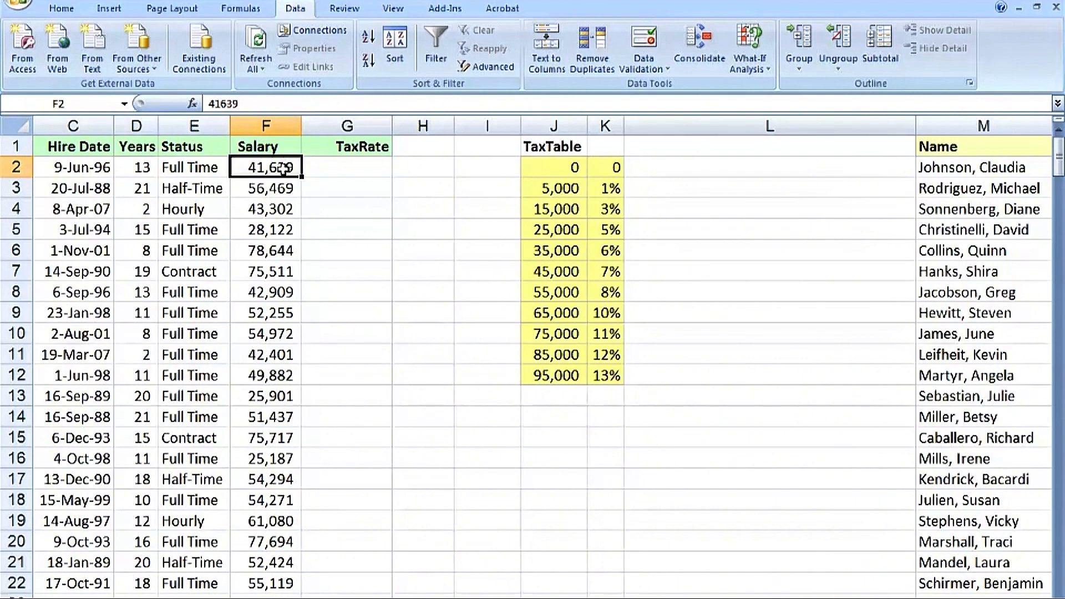
left_click(536, 170)
left_click(553, 190)
left_click(561, 210)
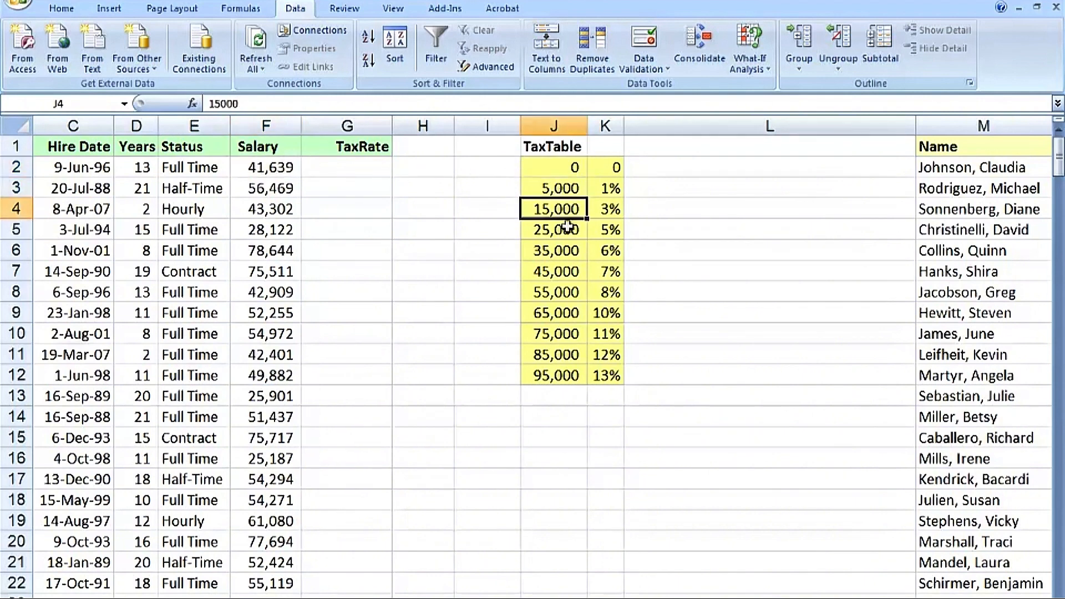
left_click(567, 230)
left_click(563, 249)
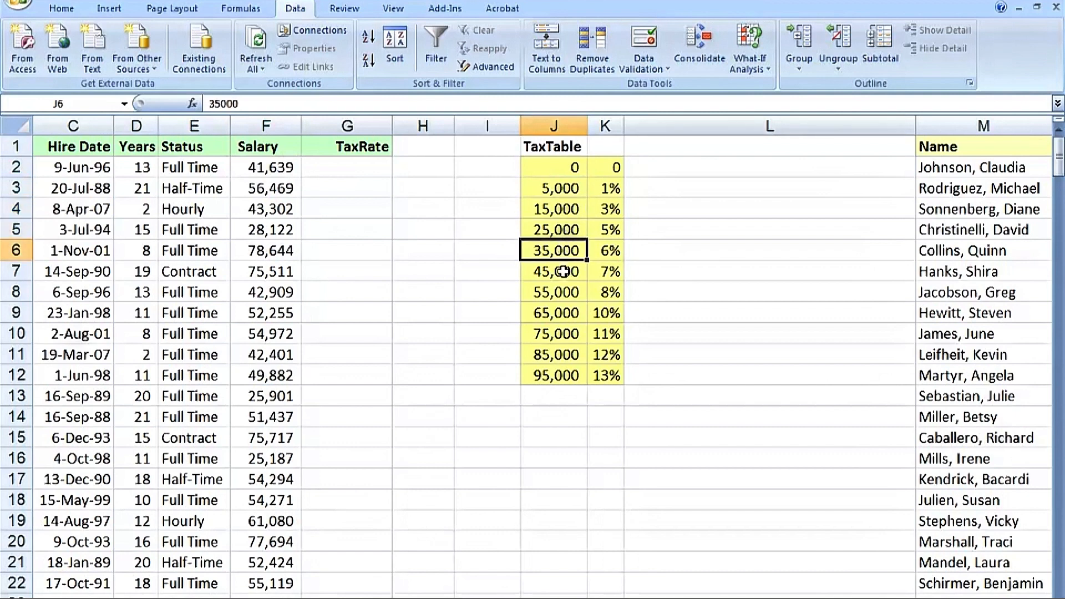
left_click(564, 271)
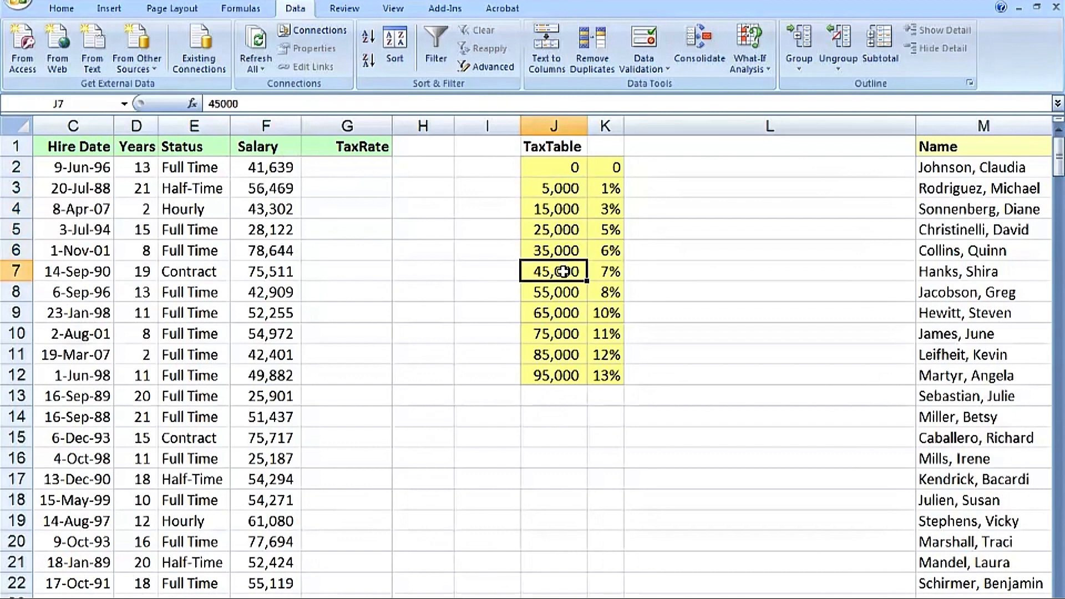
left_click(557, 250)
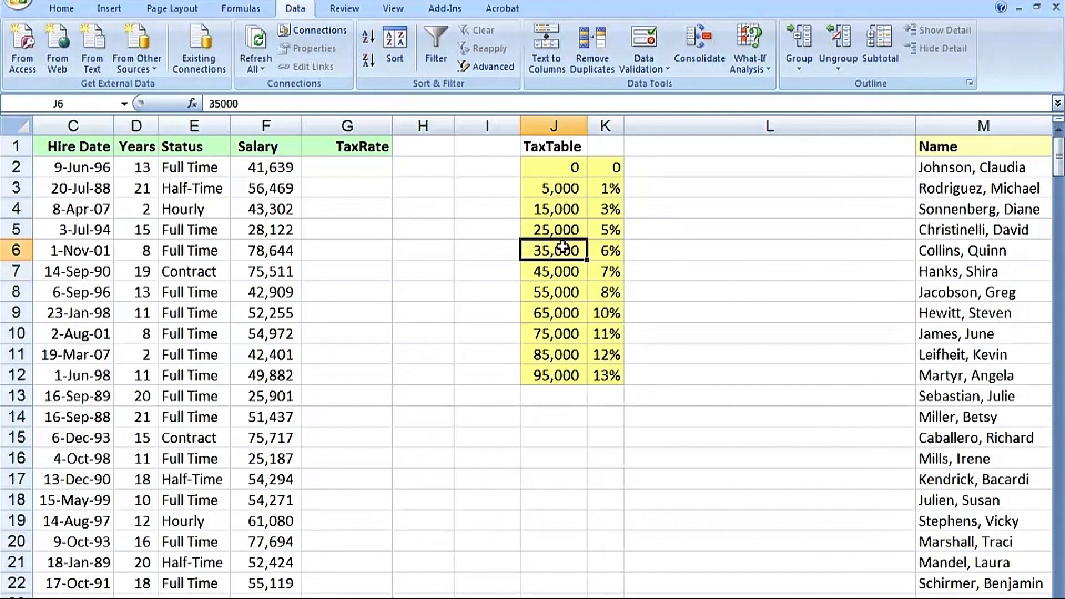
left_click(606, 250)
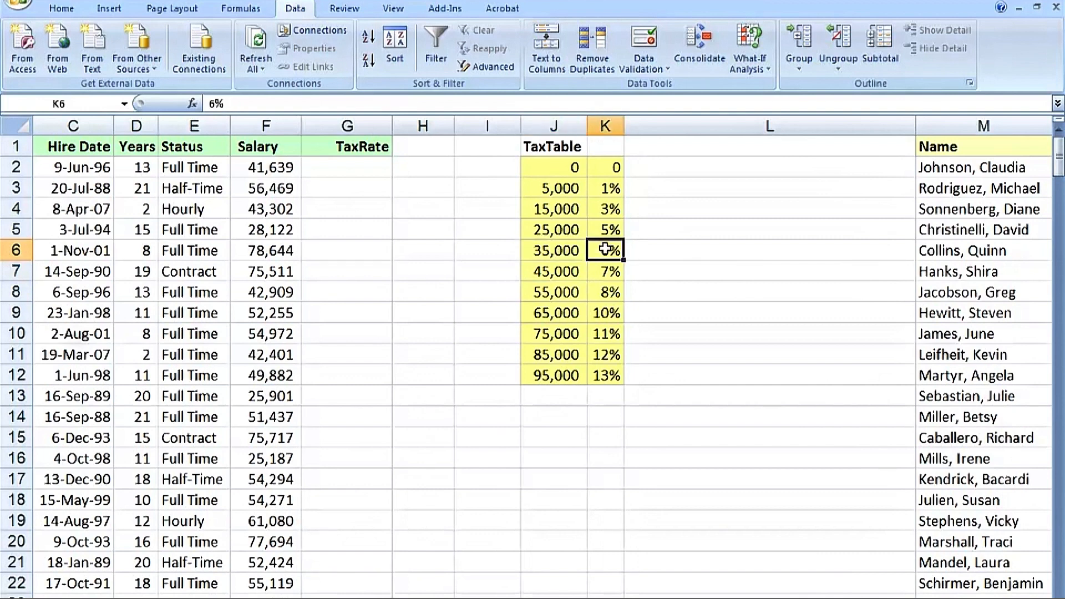
left_click_drag(560, 167, 609, 373)
Step: Begin a VLOOKUP formula in G2 with the salary in F2 as the lookup value
left_click(356, 170)
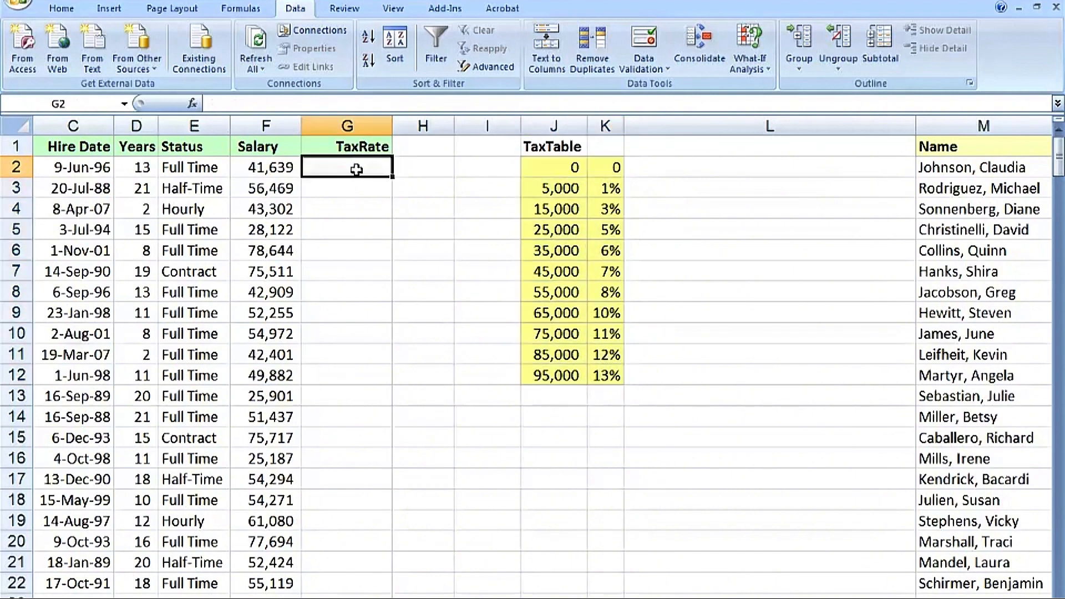
type("=vl")
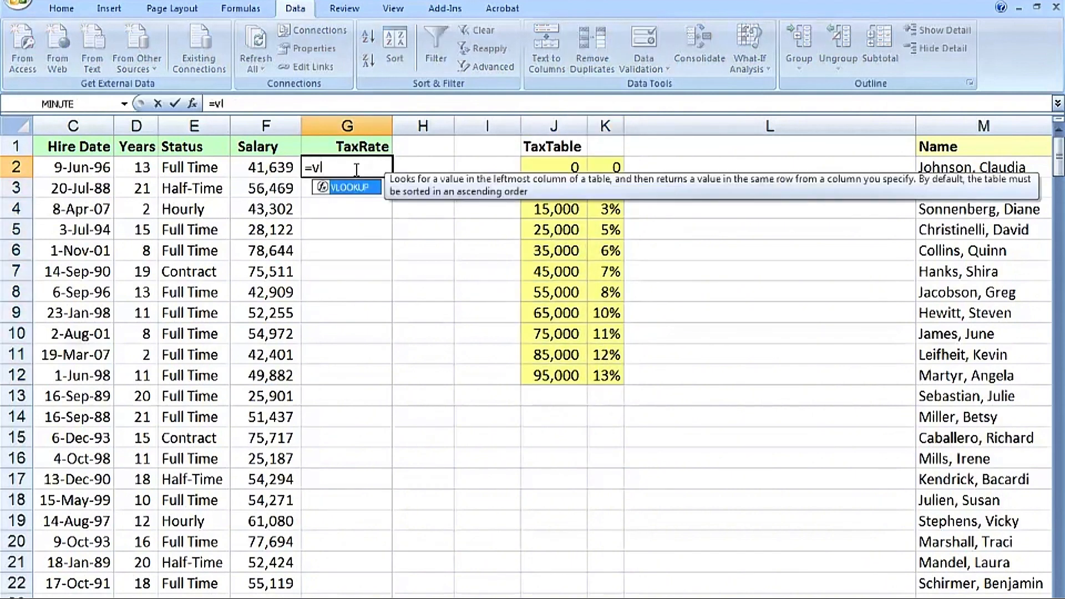
type("ookup(")
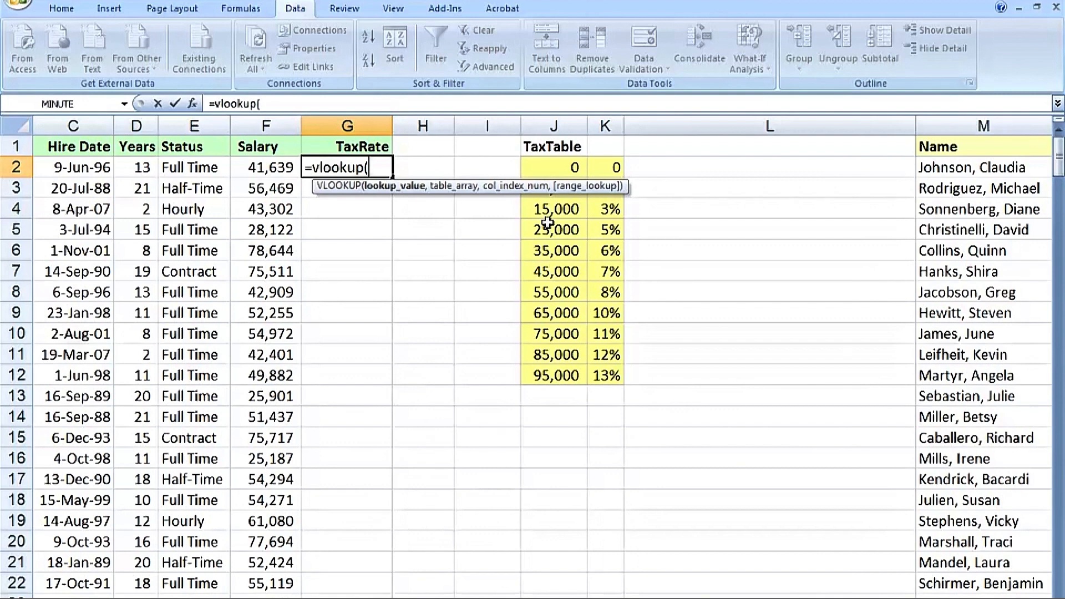
left_click(565, 168)
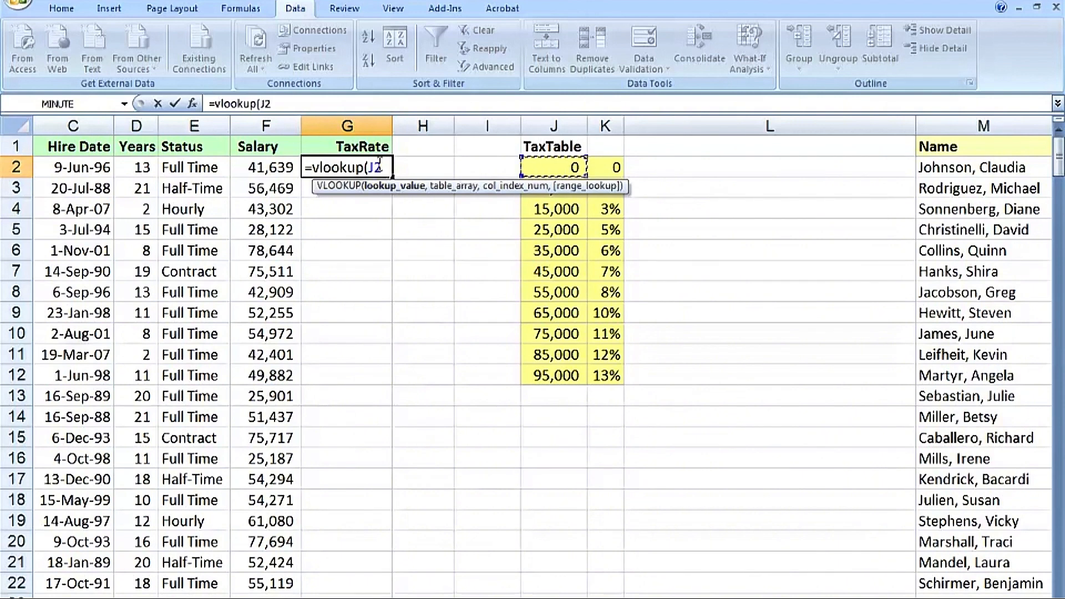
left_click_drag(386, 168, 369, 168)
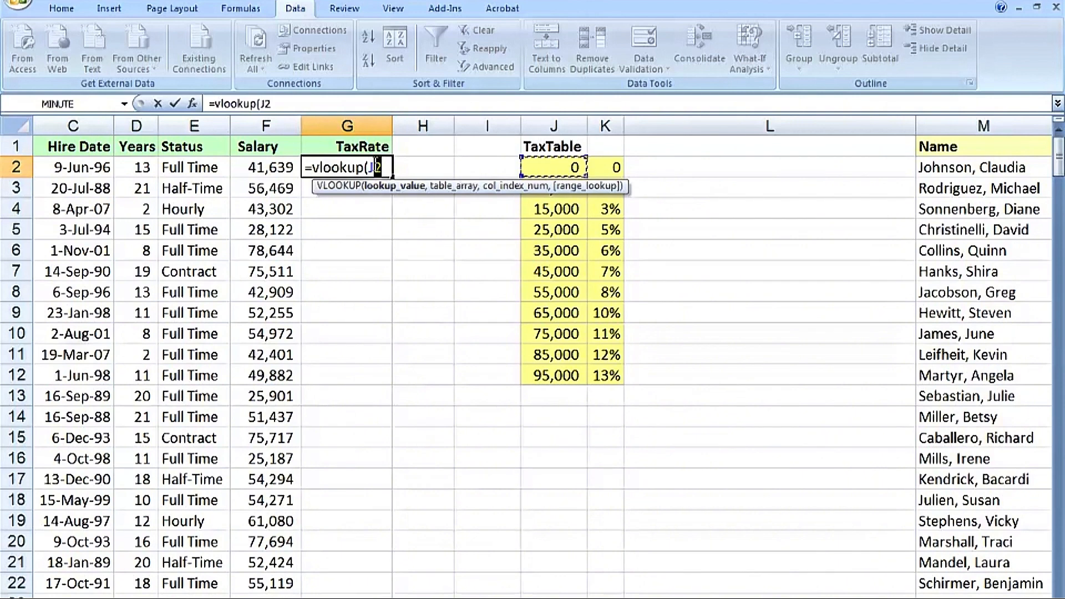
left_click(277, 164)
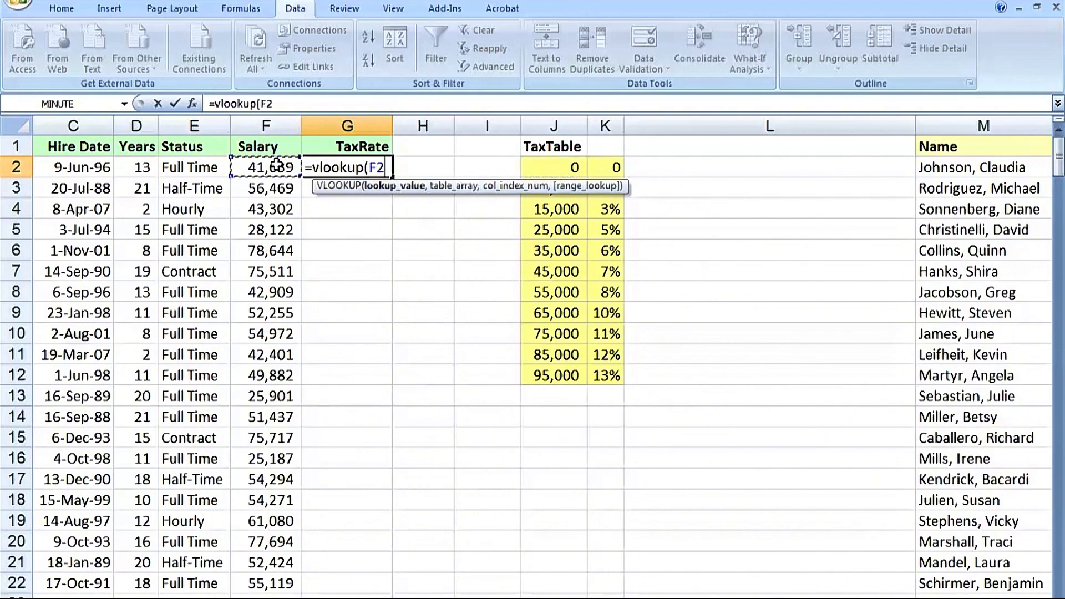
type(",")
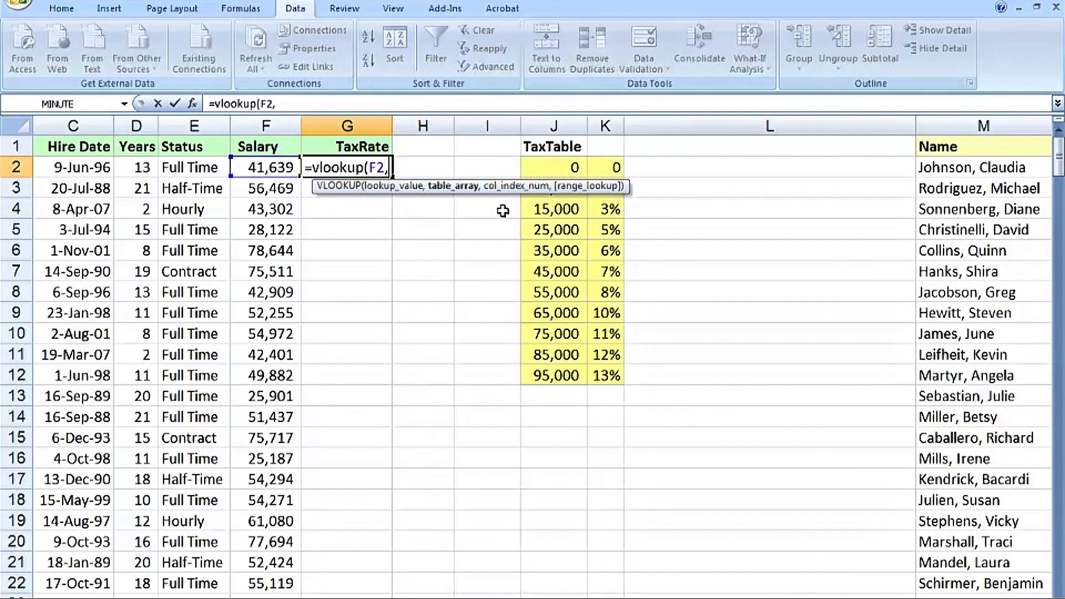
Step: Complete the VLOOKUP in G2 with the absolute table range $J$2:$K$12 and column index 2
left_click_drag(539, 167, 611, 367)
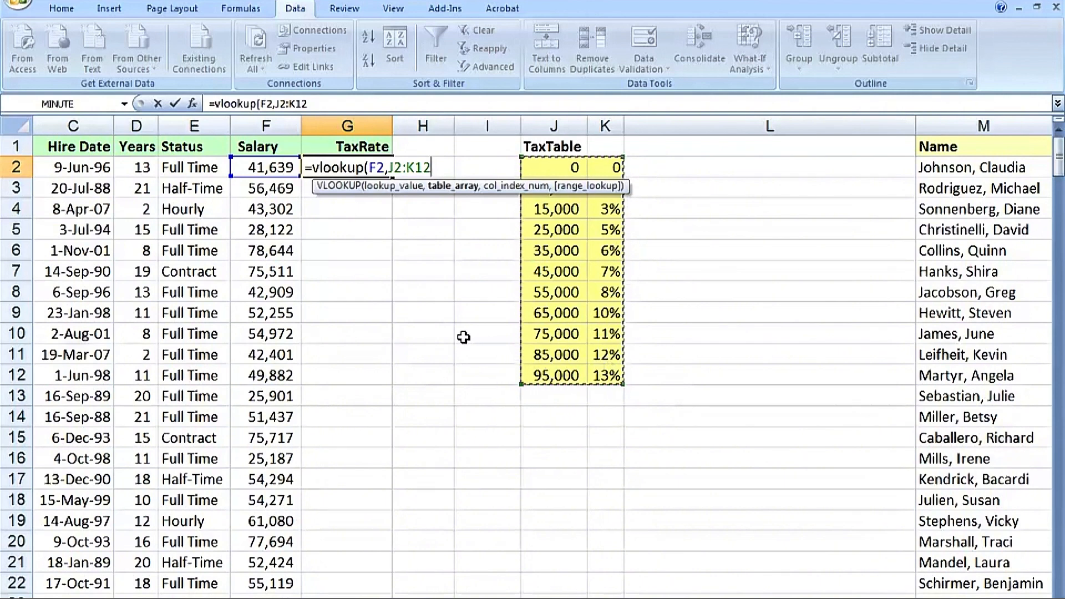
left_click_drag(433, 166, 391, 168)
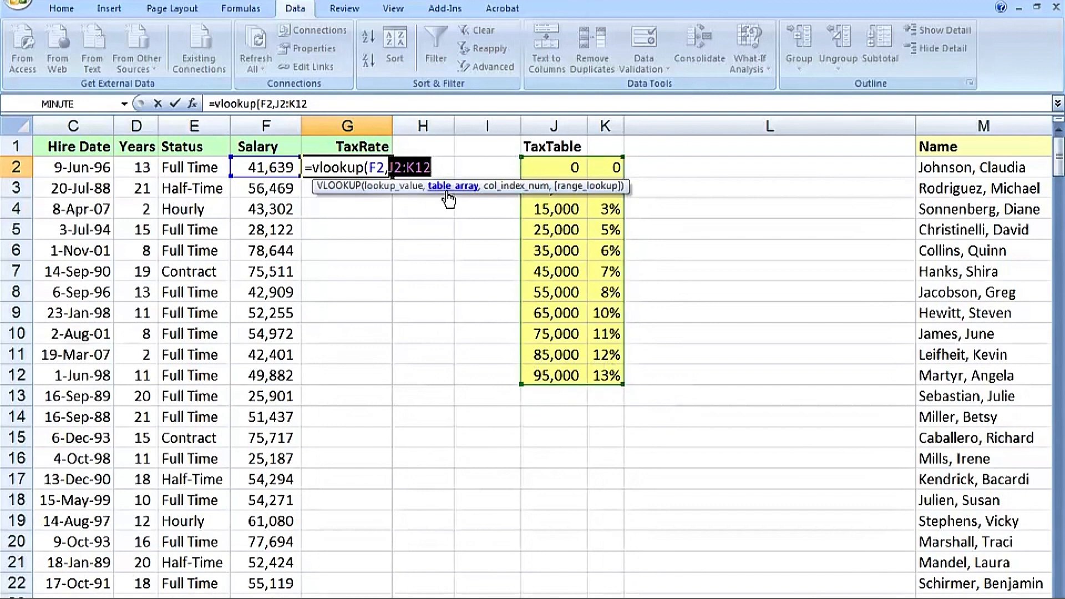
key("F4")
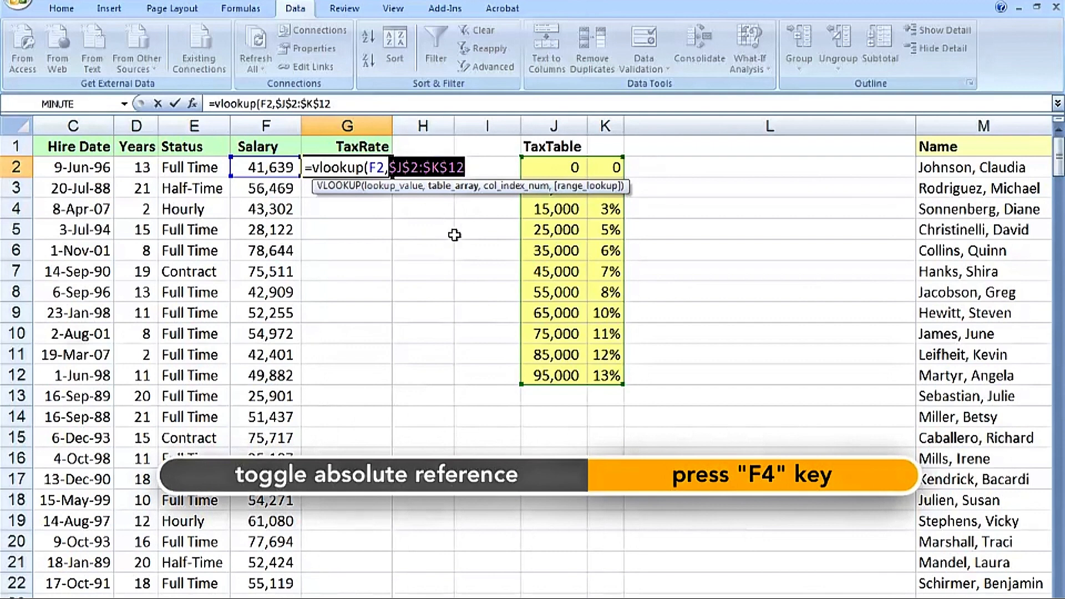
left_click(465, 168)
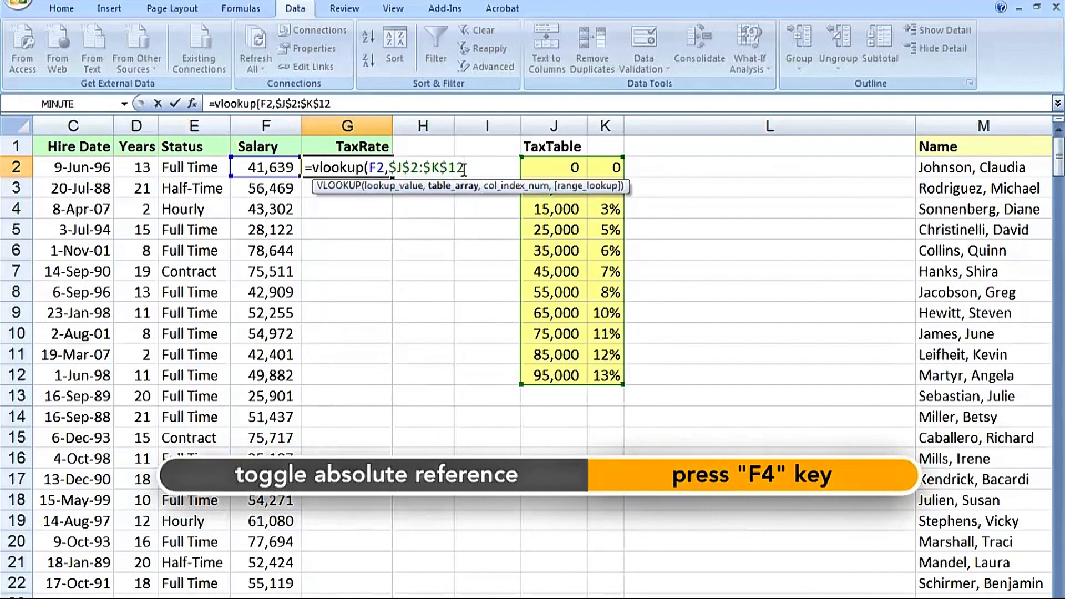
type(",")
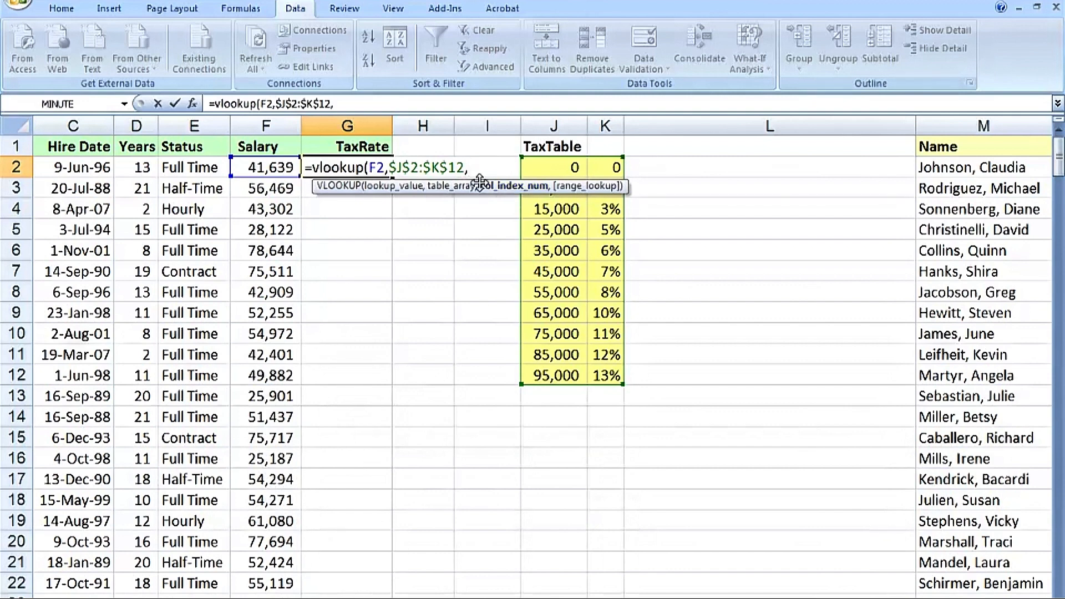
type("2")
key("ctrl+Return")
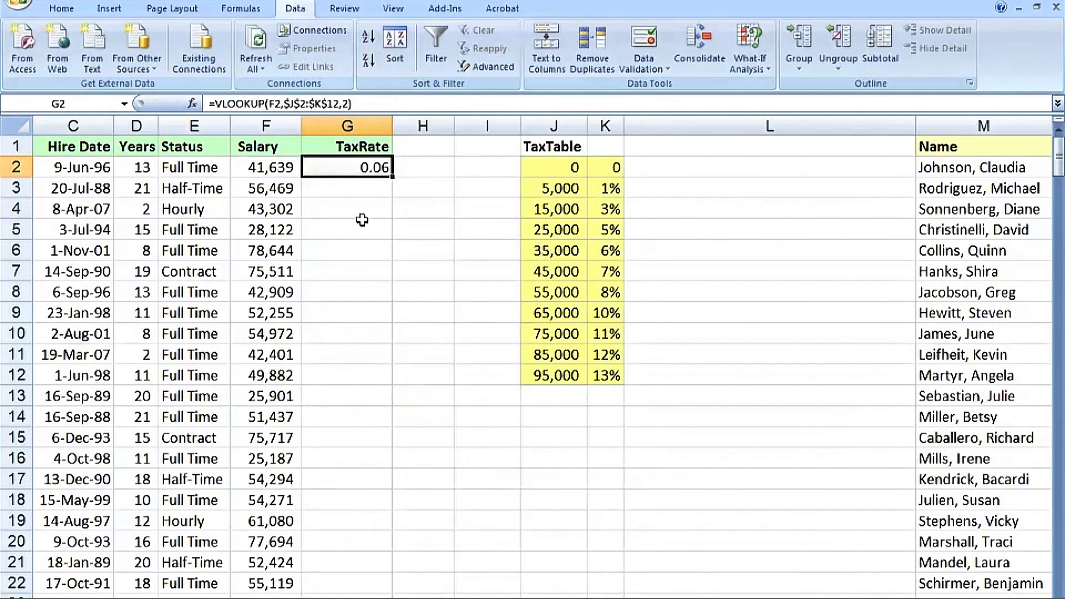
Step: Format the tax rate in G2 as a percentage and copy its formula down through G8
left_click(62, 10)
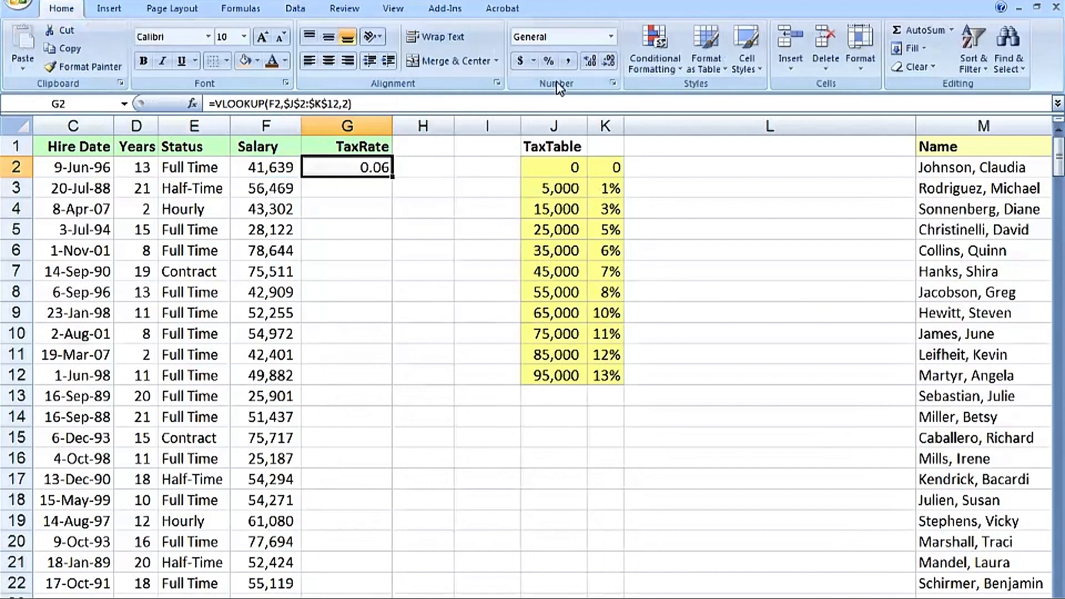
left_click(549, 61)
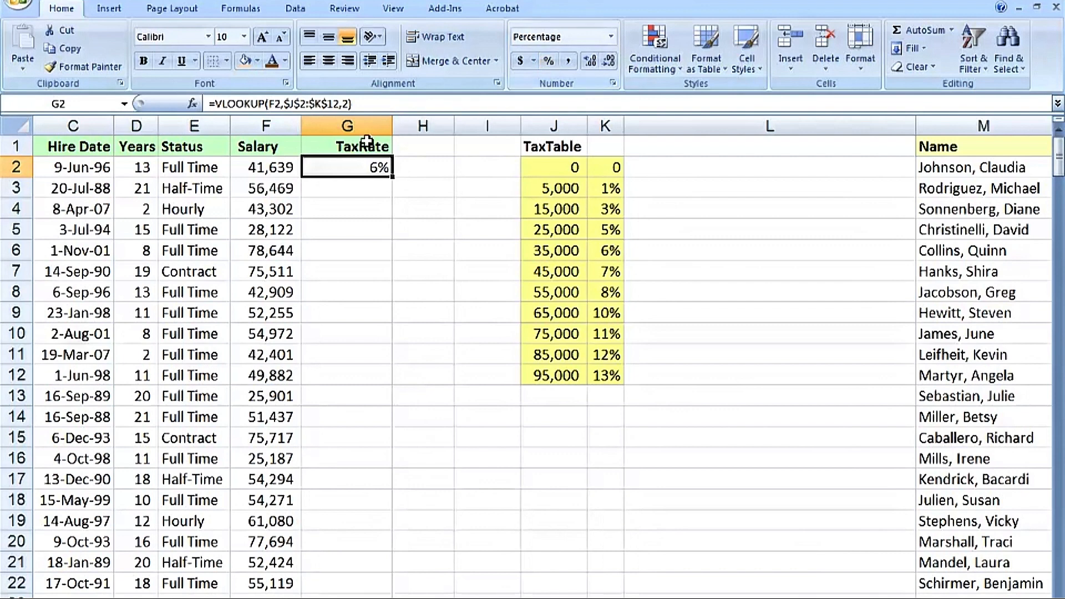
double_click(349, 167)
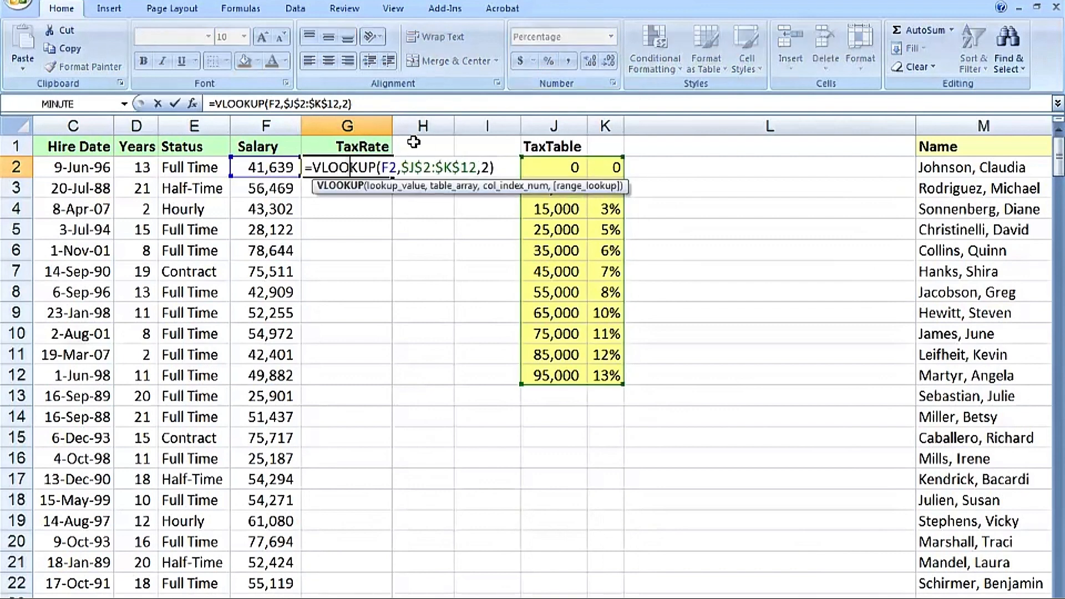
key("Escape")
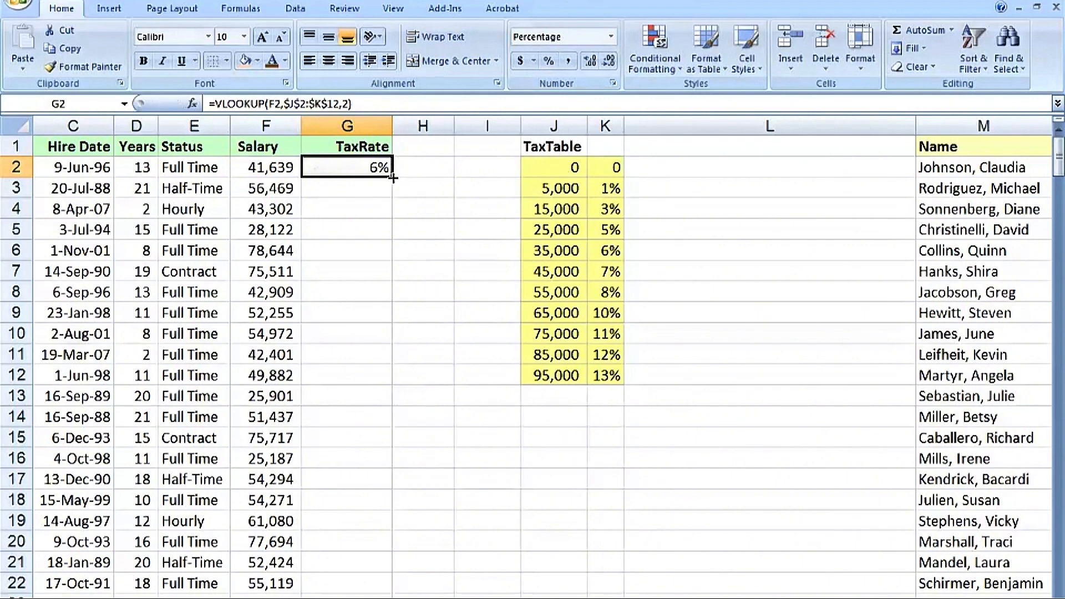
left_click_drag(393, 178, 390, 309)
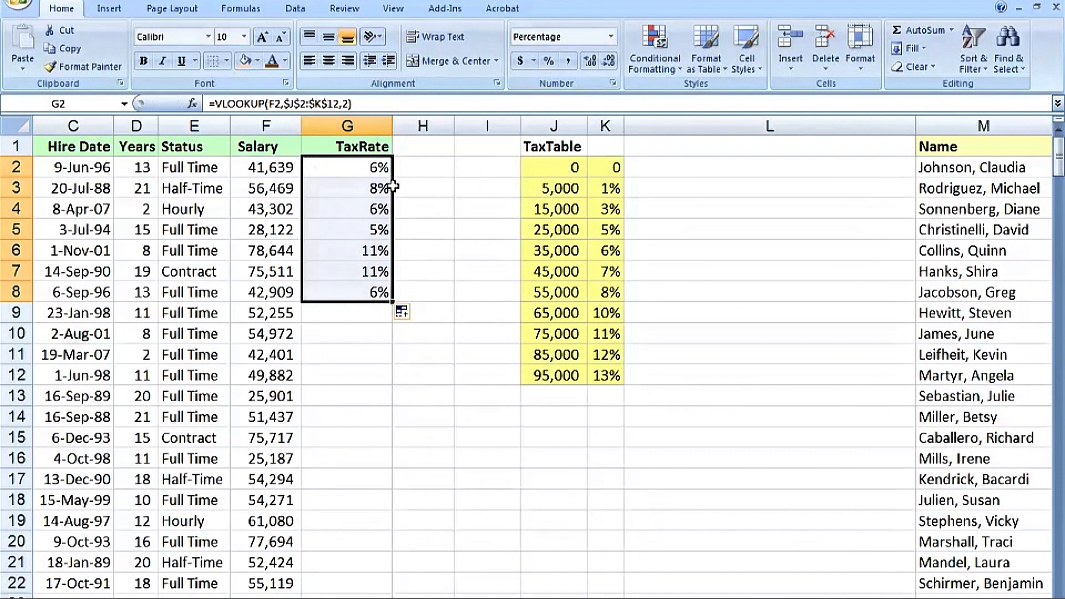
Step: Name the tax table range J2:K12 TaxTable
left_click_drag(547, 171, 610, 371)
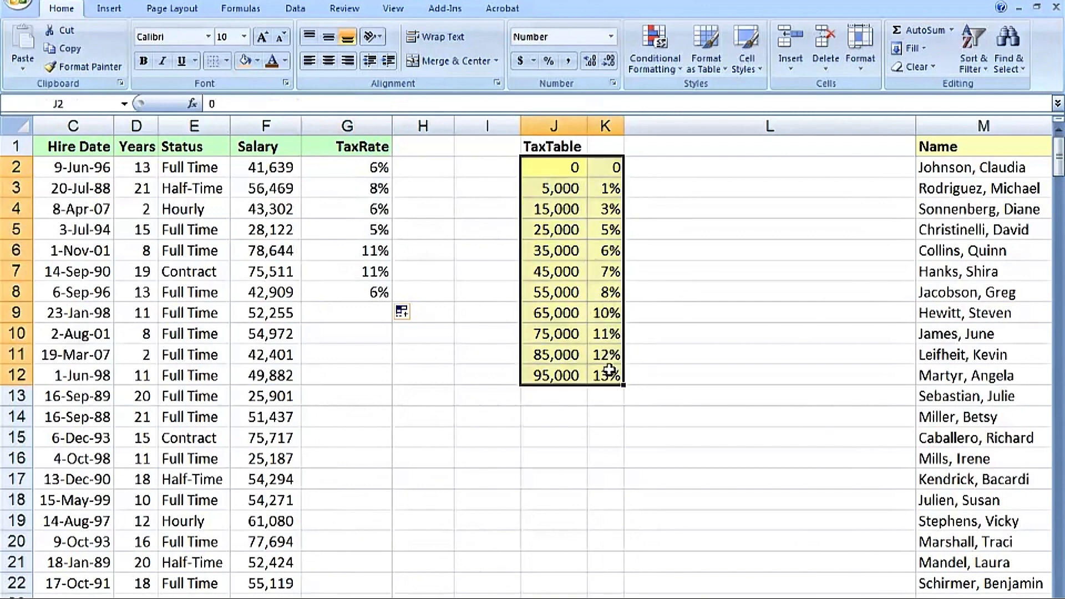
left_click(124, 106)
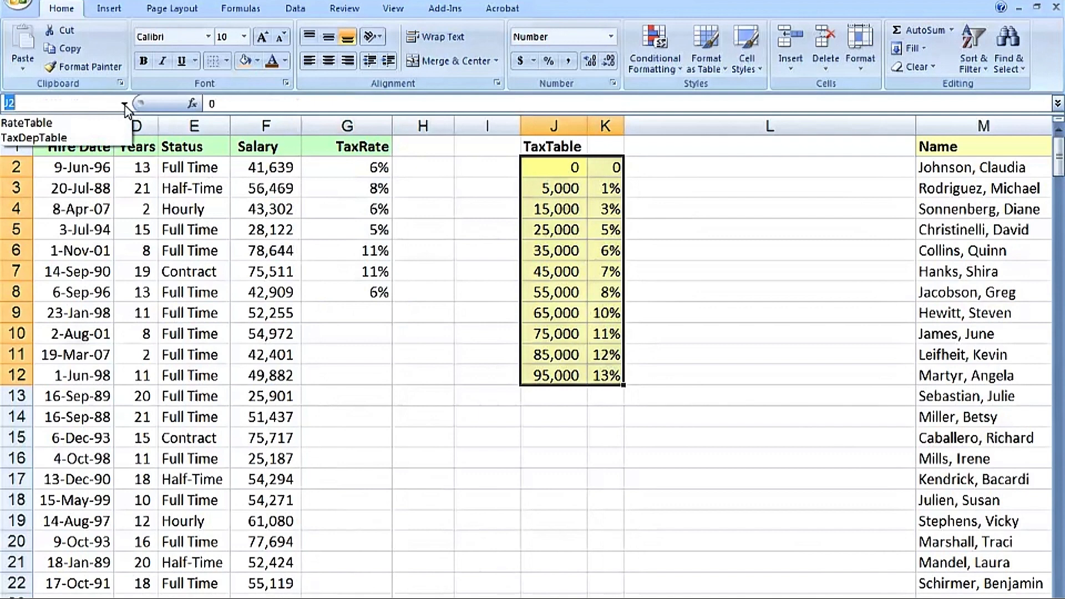
type("TaxTab")
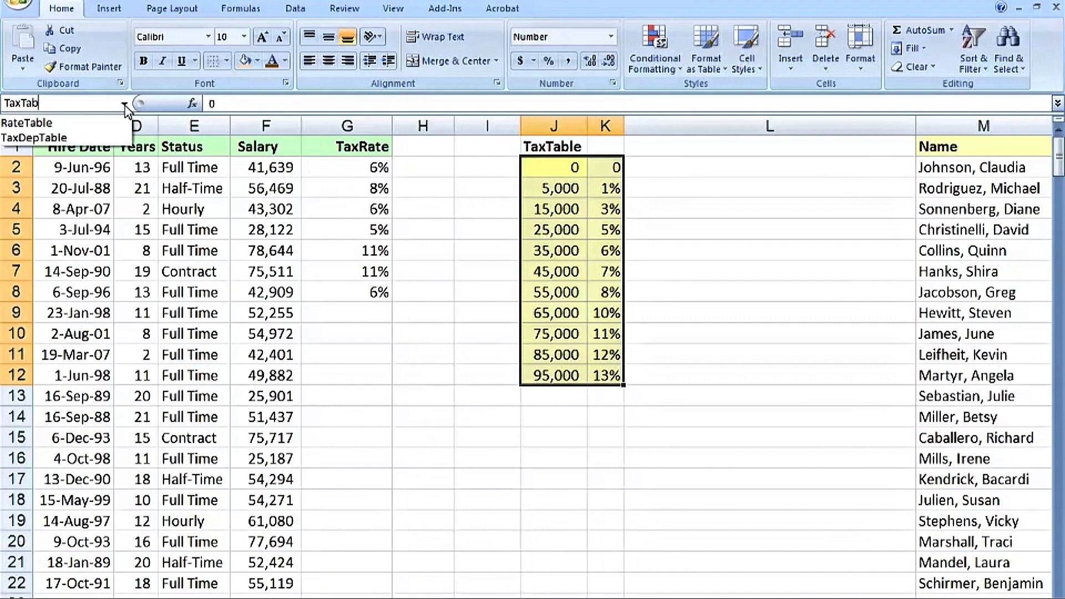
type("le")
key("Return")
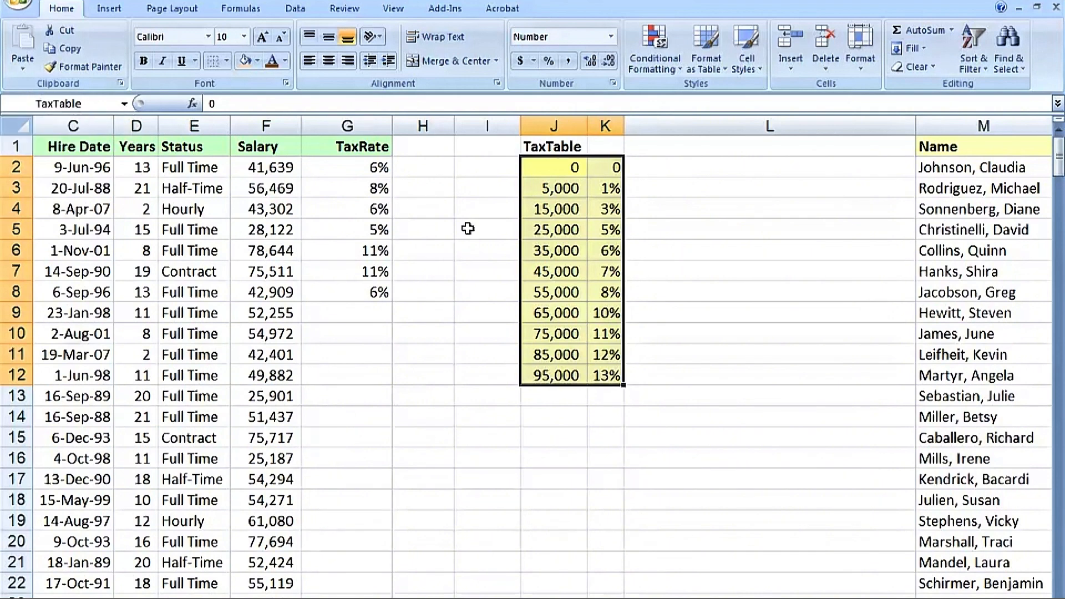
Step: Replace the absolute table range in G2's VLOOKUP with the named range TaxTable
double_click(341, 167)
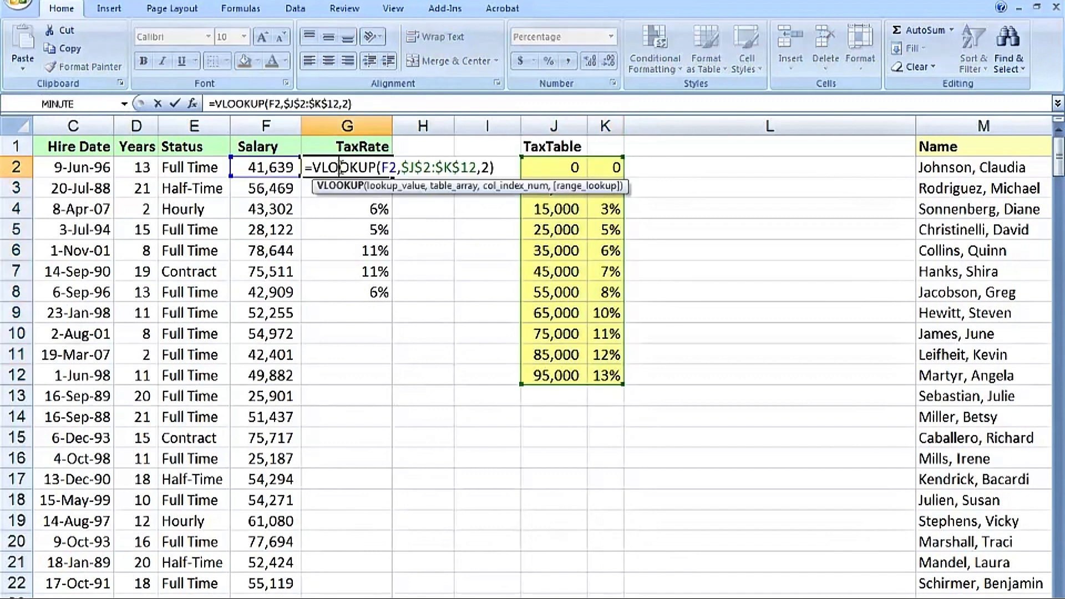
left_click_drag(476, 167, 404, 167)
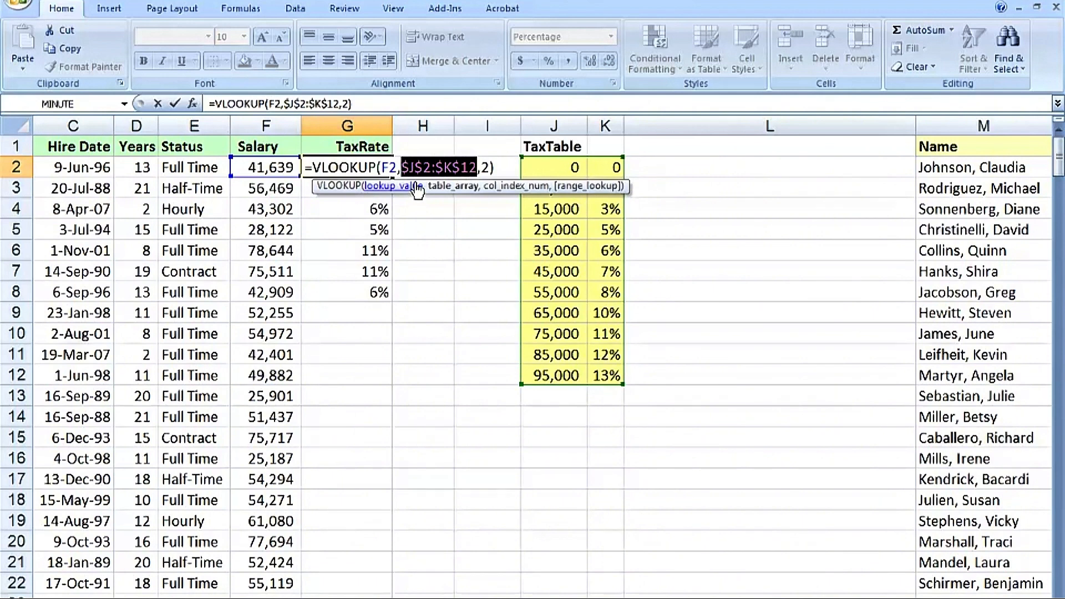
key("F3")
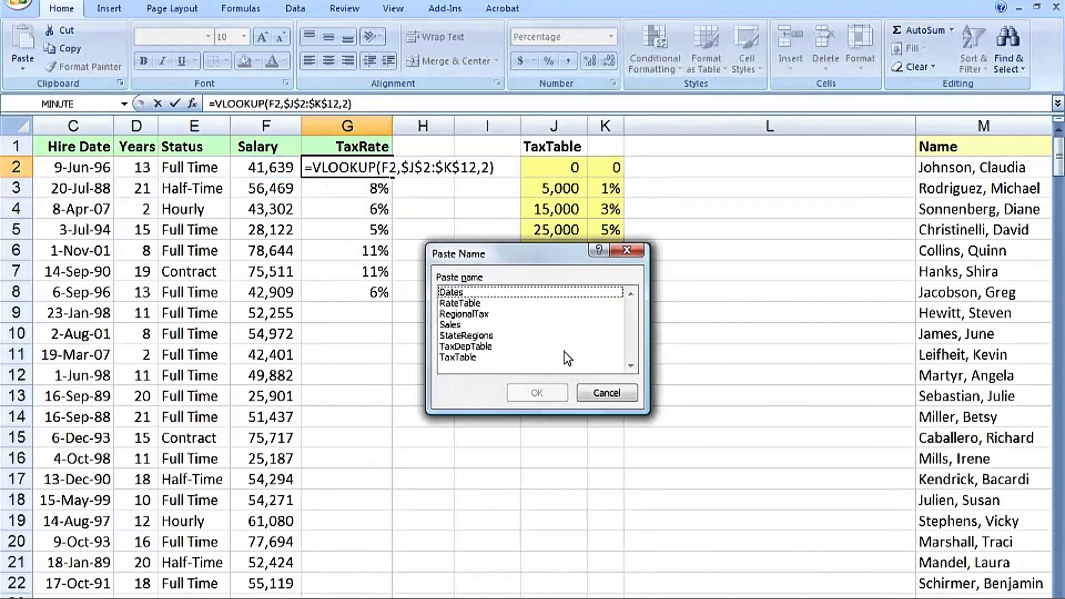
left_click(593, 397)
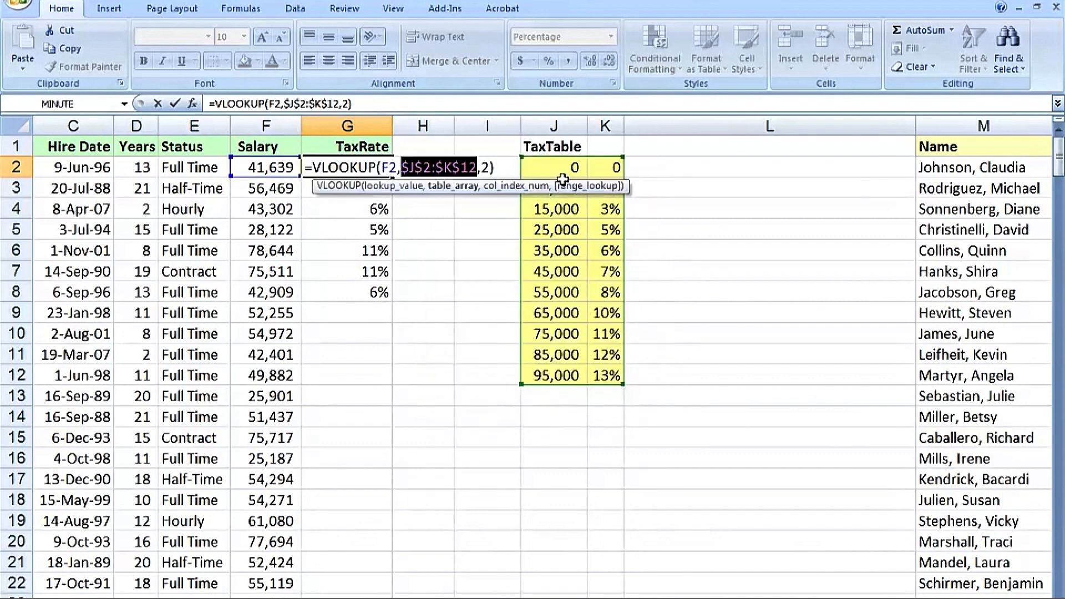
left_click(579, 172)
left_click_drag(579, 172, 597, 373)
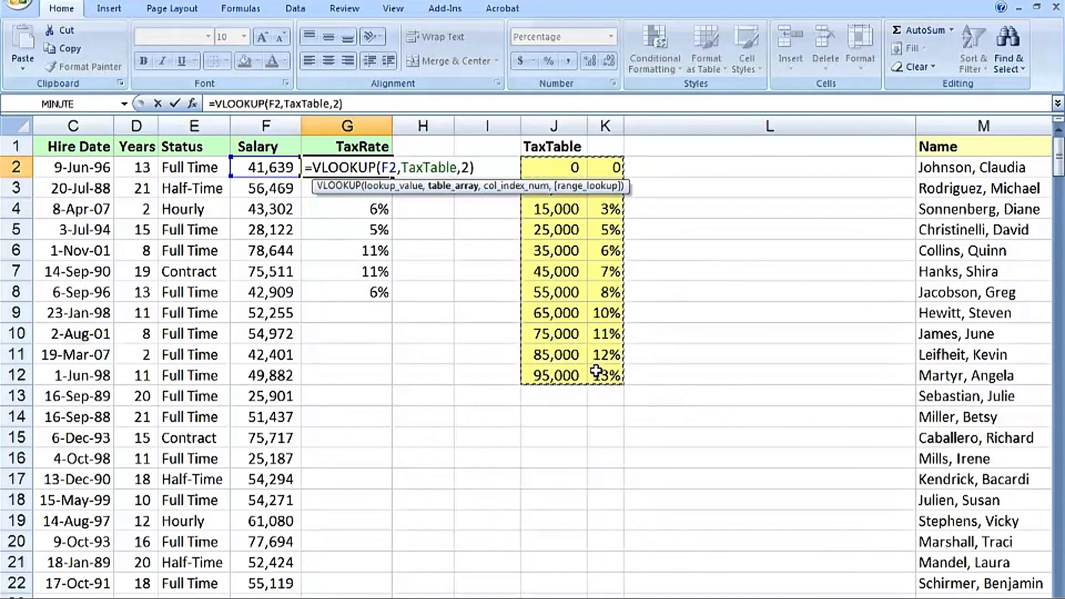
key("ctrl+Return")
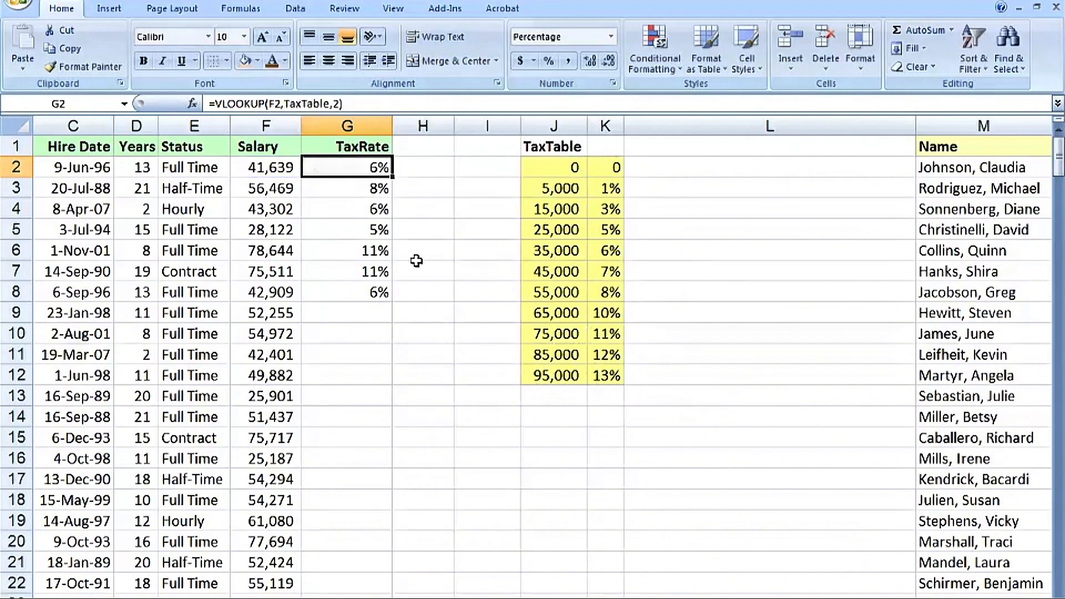
Step: Copy G2's updated VLOOKUP formula down through G8 and on down the rest of the TaxRate column
left_click_drag(392, 178, 393, 296)
left_click(362, 291)
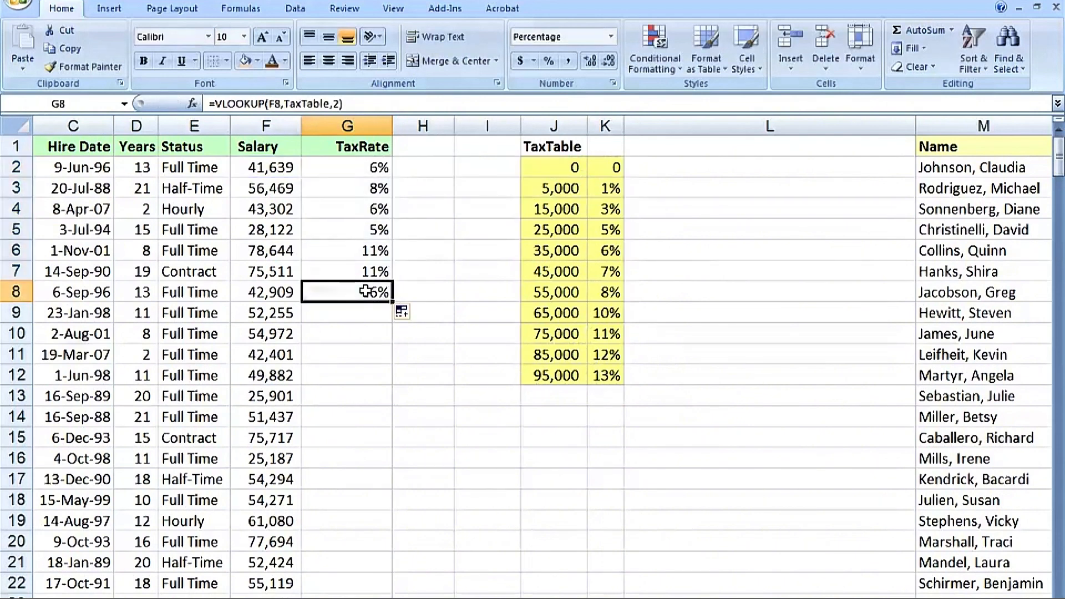
double_click(392, 303)
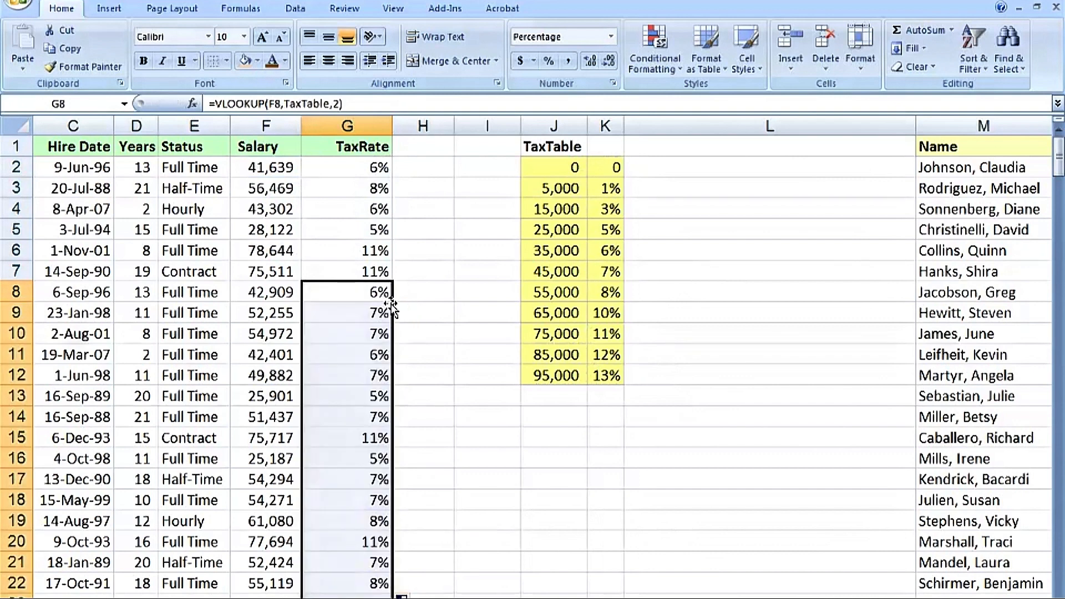
left_click(352, 165)
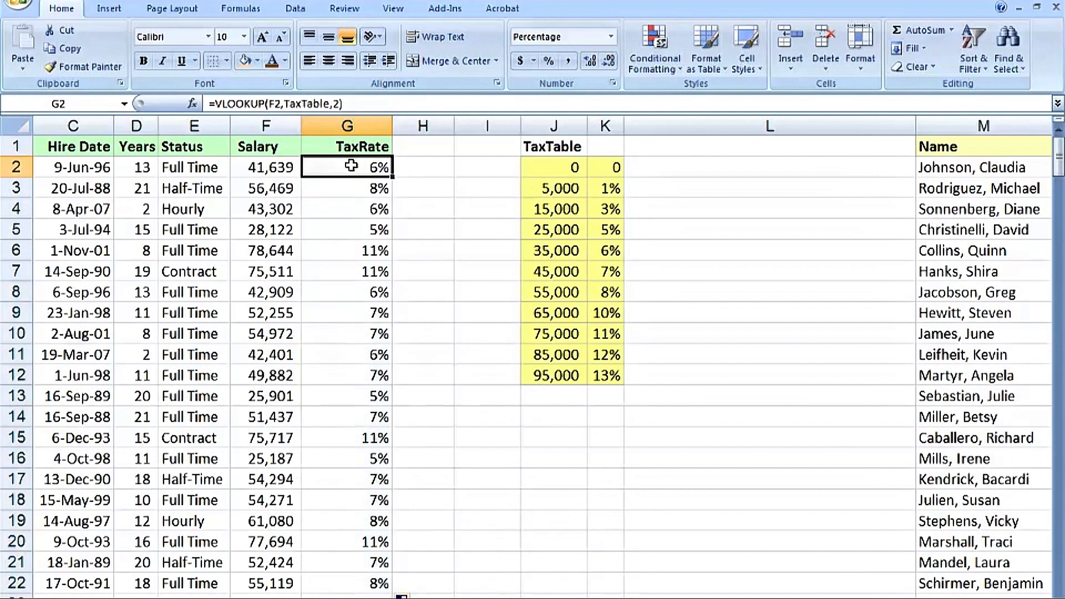
double_click(351, 165)
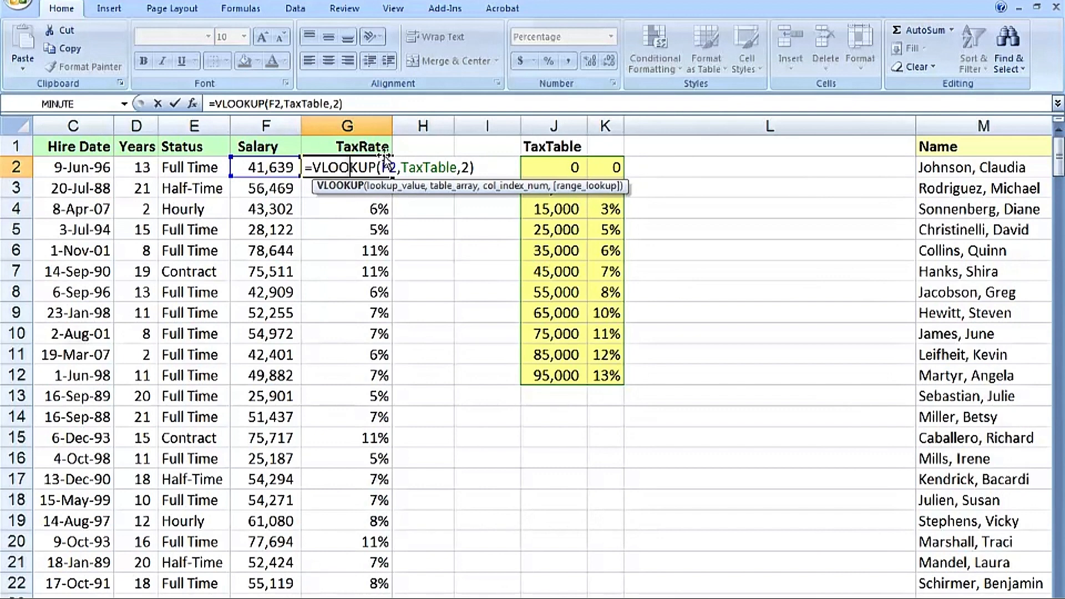
key("ctrl+Return")
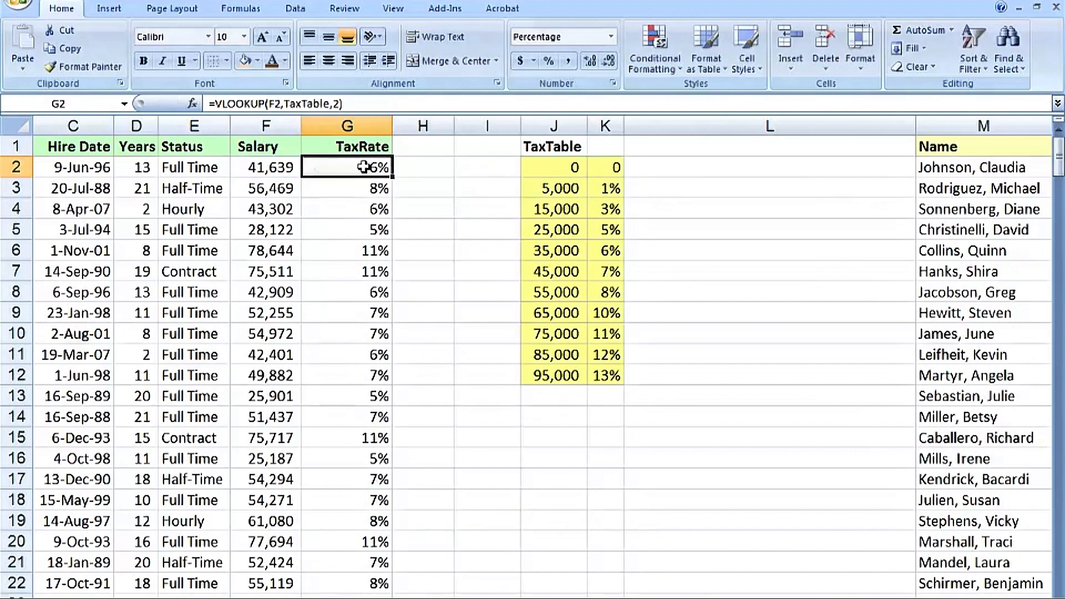
Step: Examine the tax table by salary and dependents in R2:Y19, tracing the 55,000 row and the two-dependents column, and the Dep values in O2:O3
left_click(550, 171)
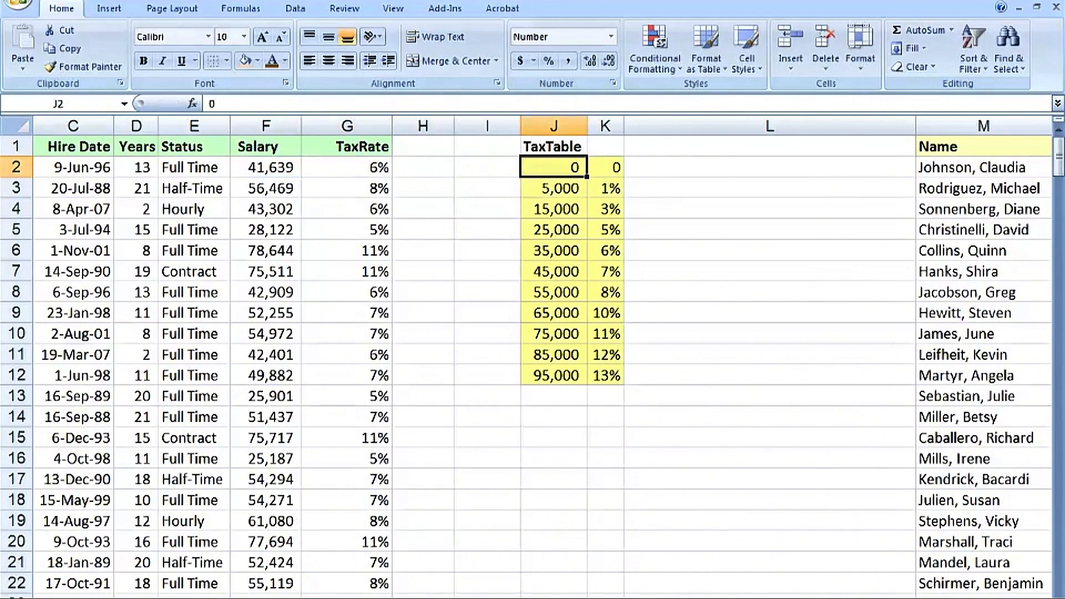
scroll(544, 355, "right", 4)
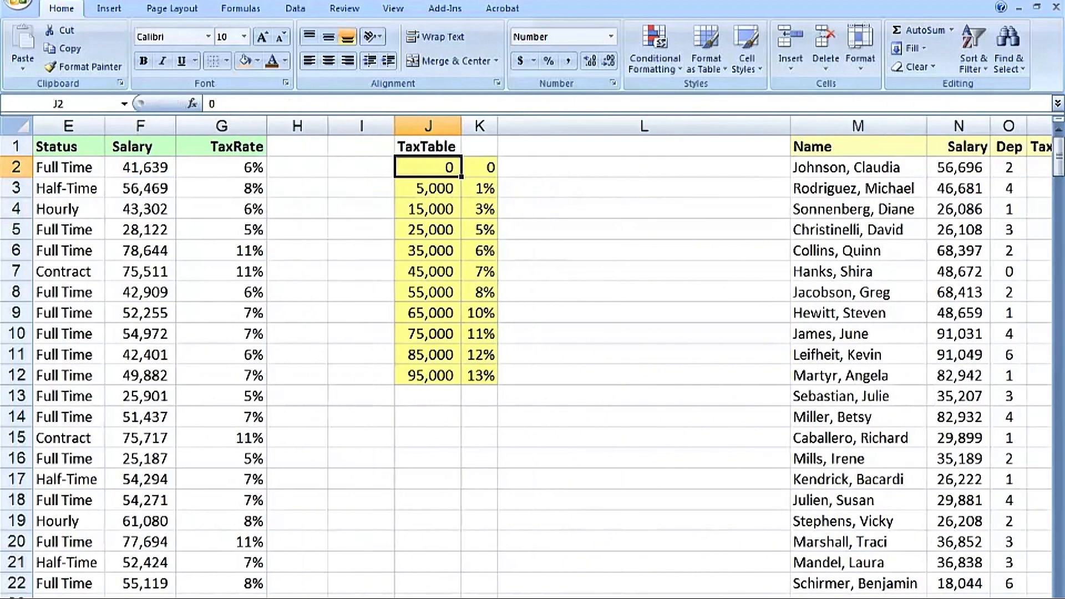
scroll(544, 355, "right", 6)
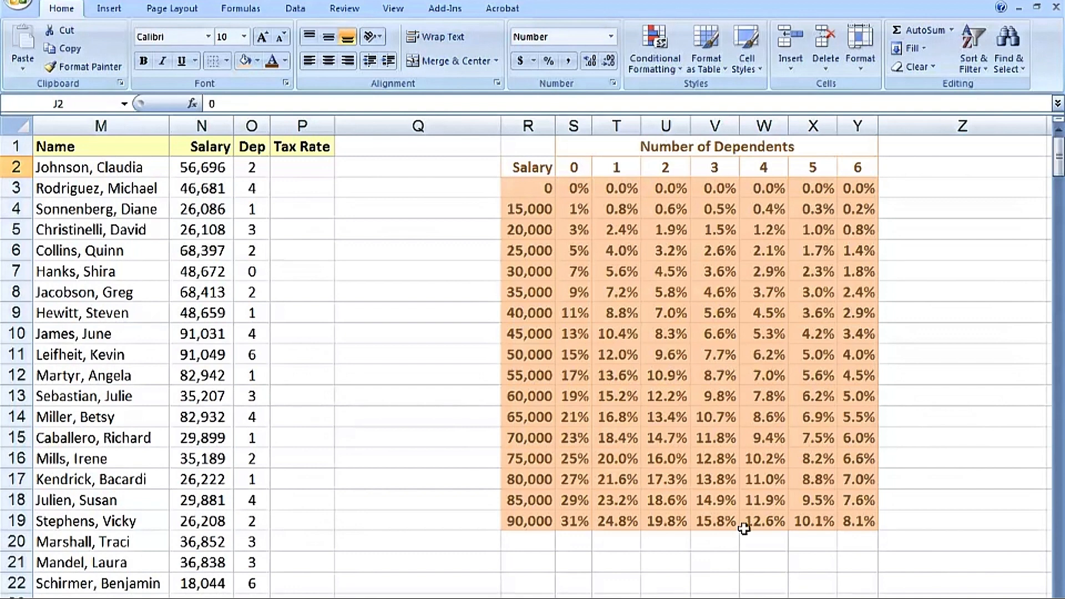
left_click(297, 168)
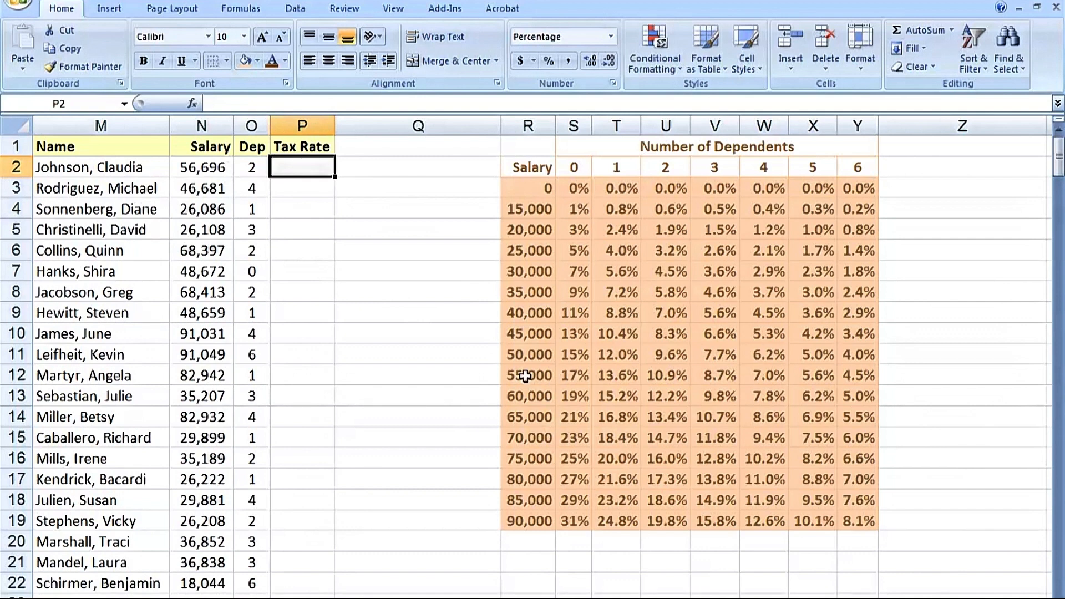
left_click_drag(526, 376, 853, 381)
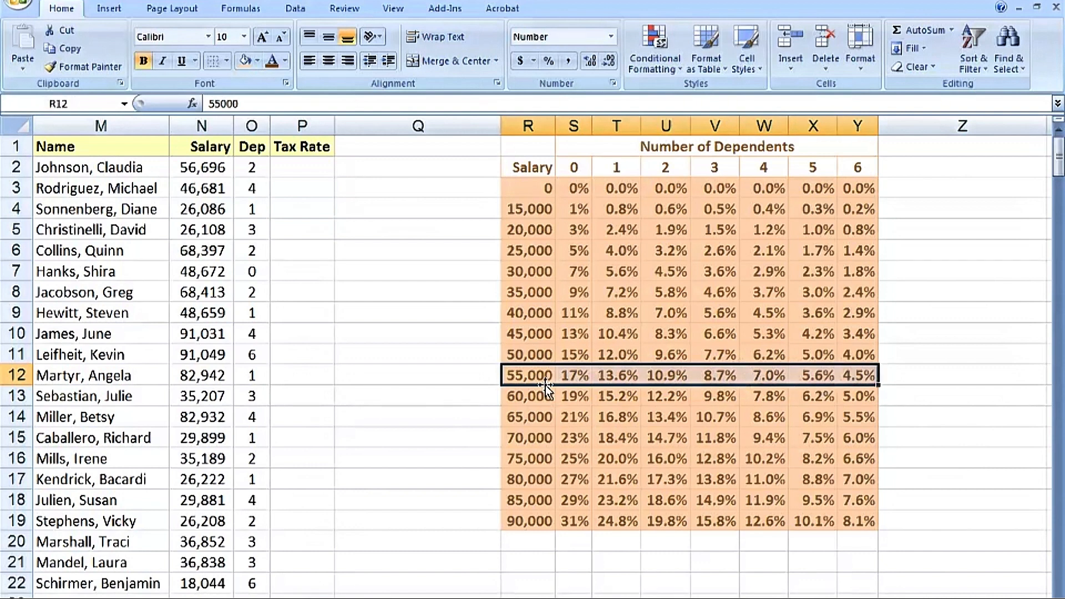
left_click_drag(528, 376, 850, 377)
left_click_drag(662, 168, 664, 373)
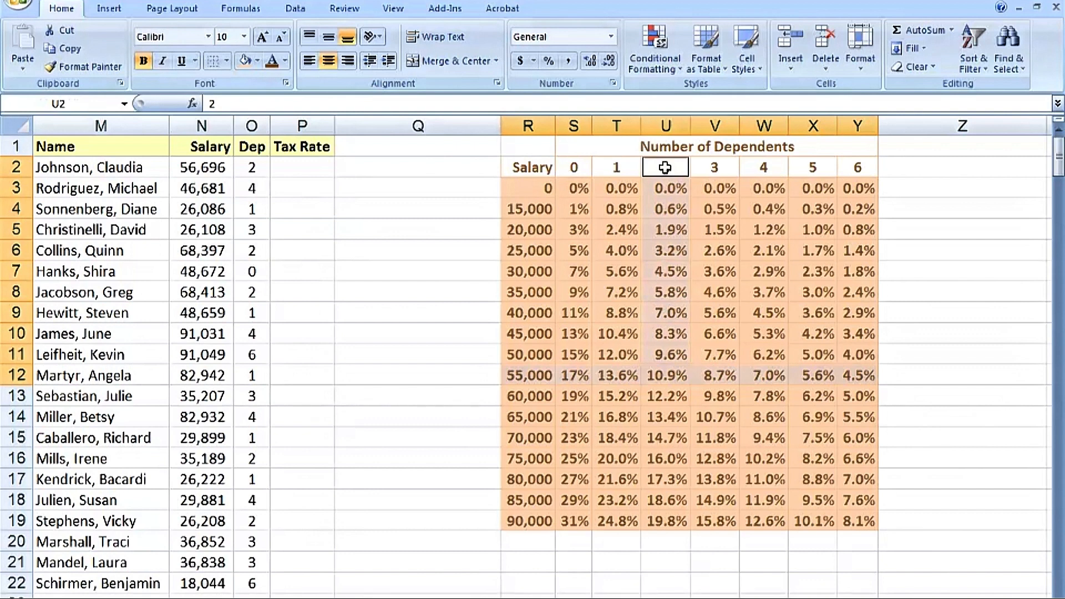
left_click_drag(527, 189, 857, 519)
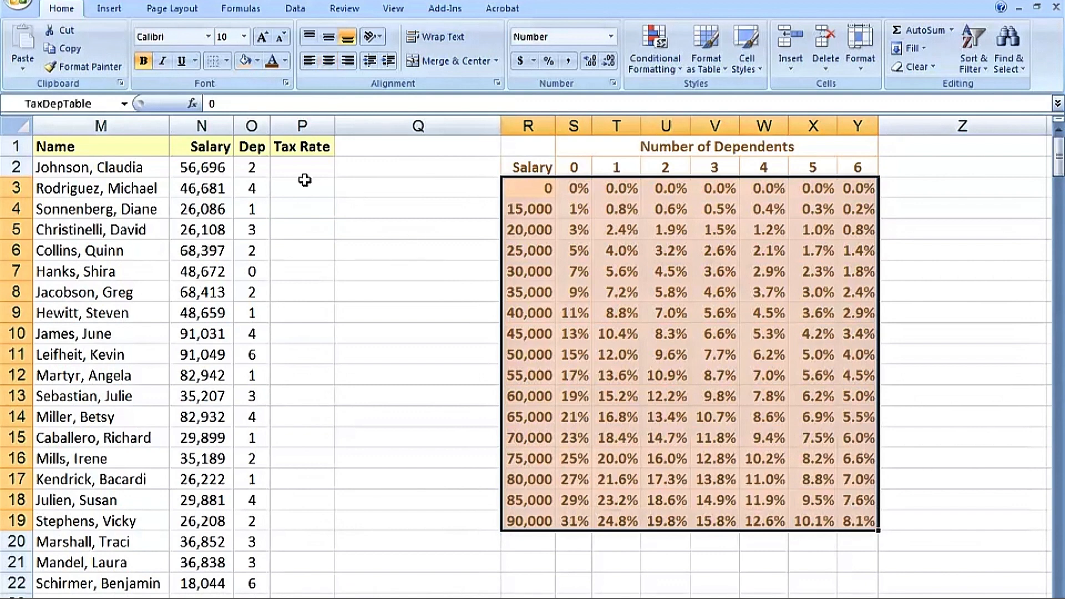
left_click(254, 166)
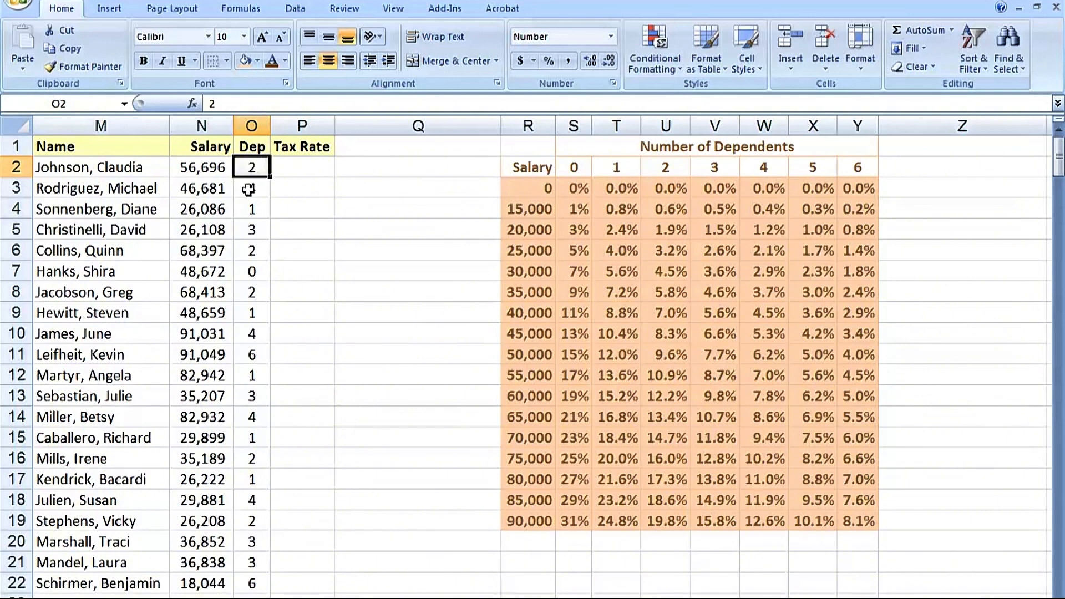
left_click(249, 189)
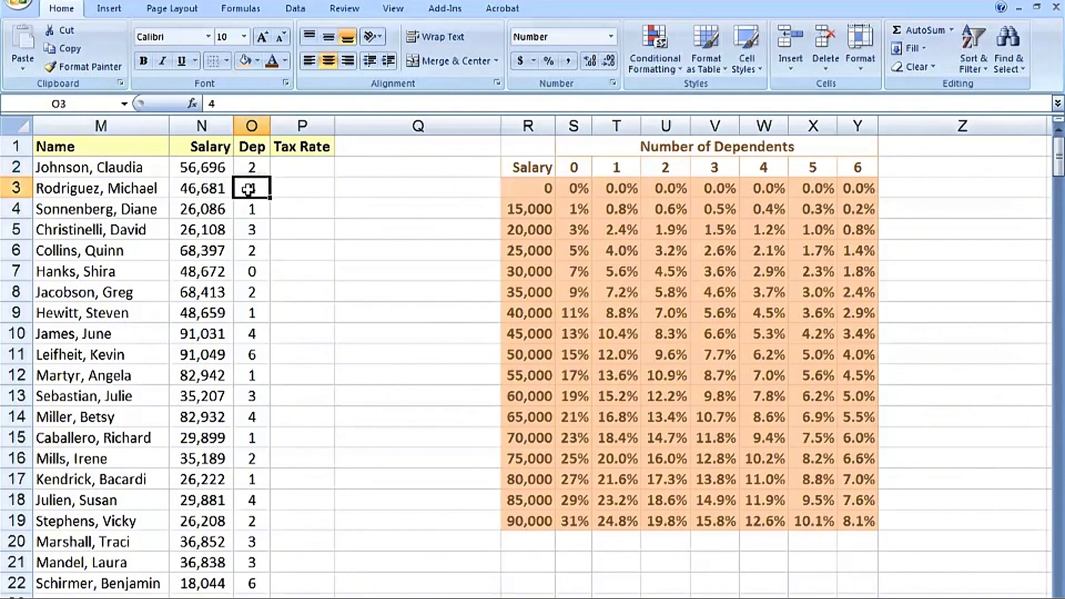
Step: Begin a VLOOKUP formula in P2 with the salary in N2 as the lookup value
left_click(303, 169)
type("=vl")
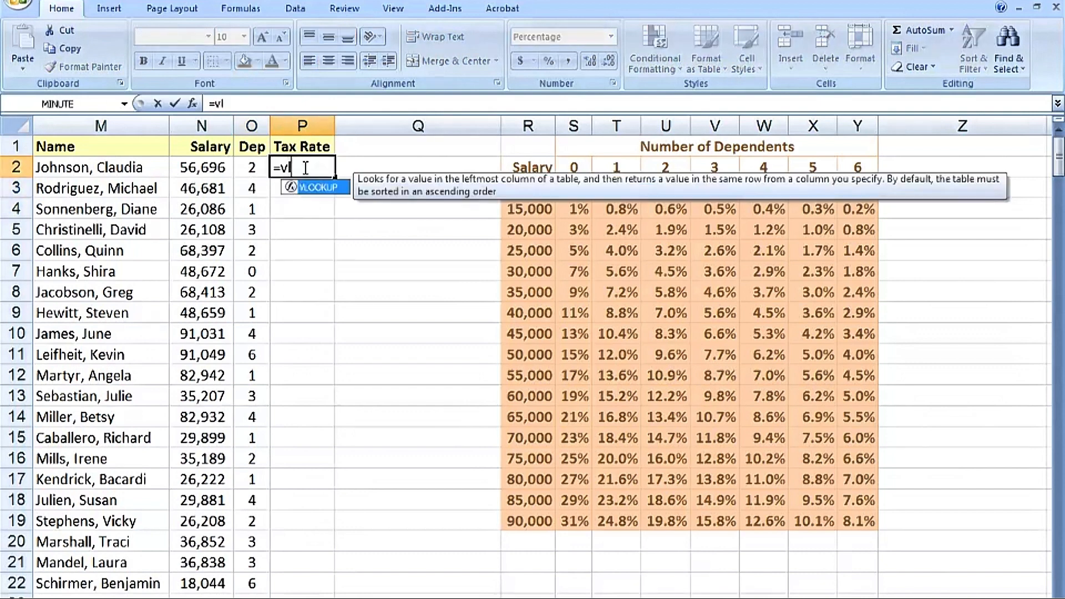
type("ookup(")
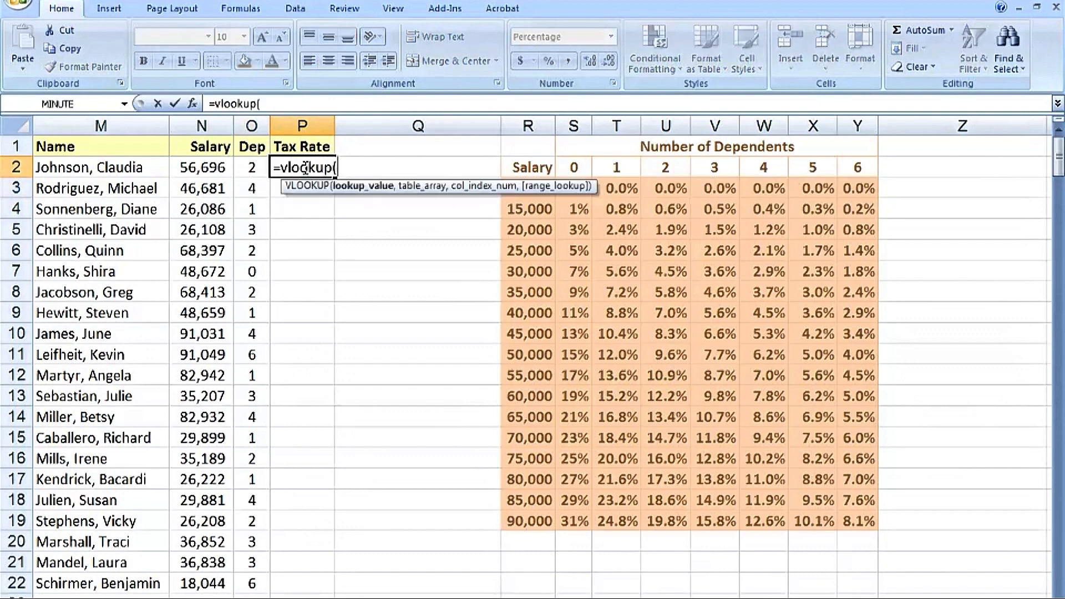
left_click(208, 170)
type(",")
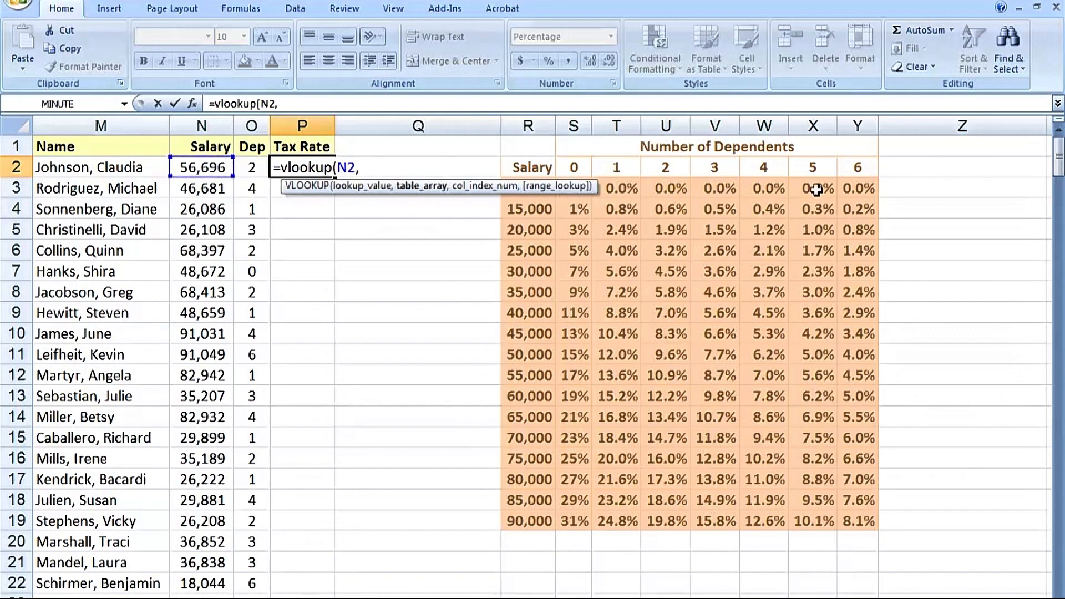
Step: Complete the VLOOKUP in P2 with TaxDepTable as the table and O2+2 as the column index, and copy it down the Tax Rate column
left_click_drag(867, 185, 532, 513)
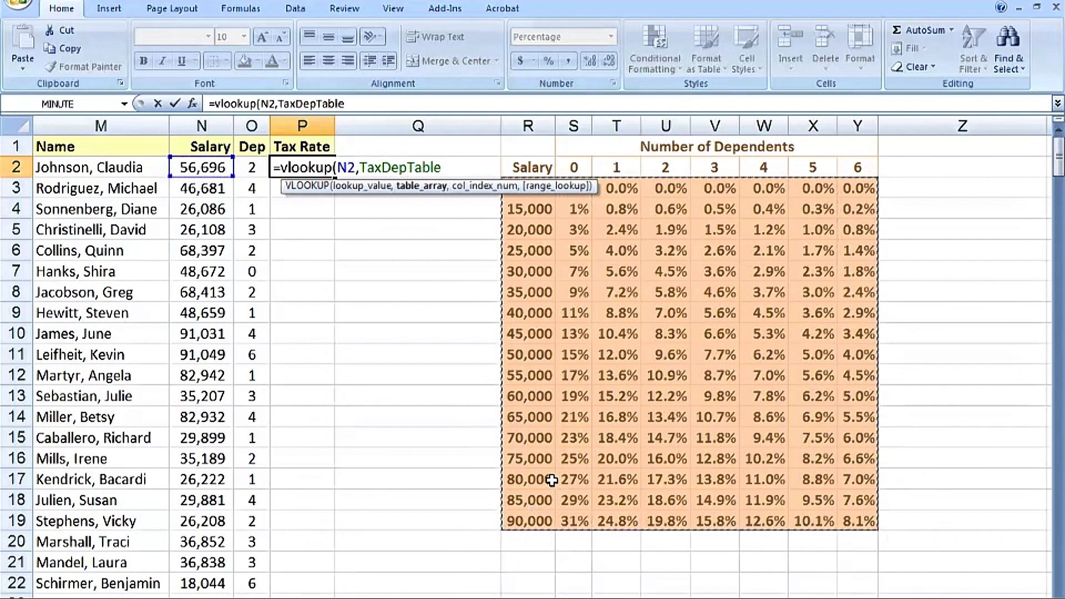
type(",")
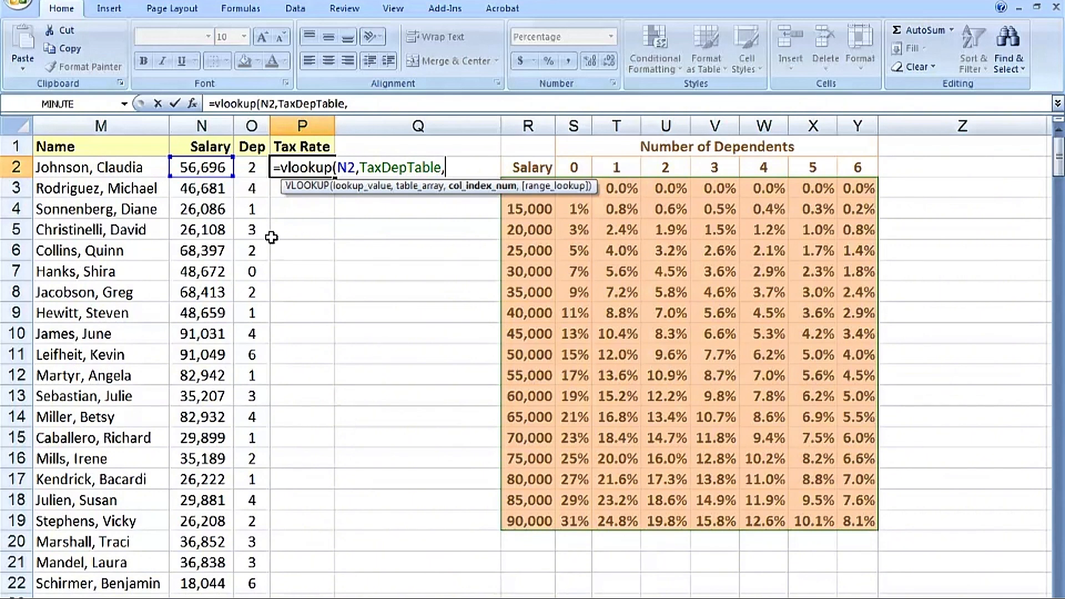
left_click(248, 169)
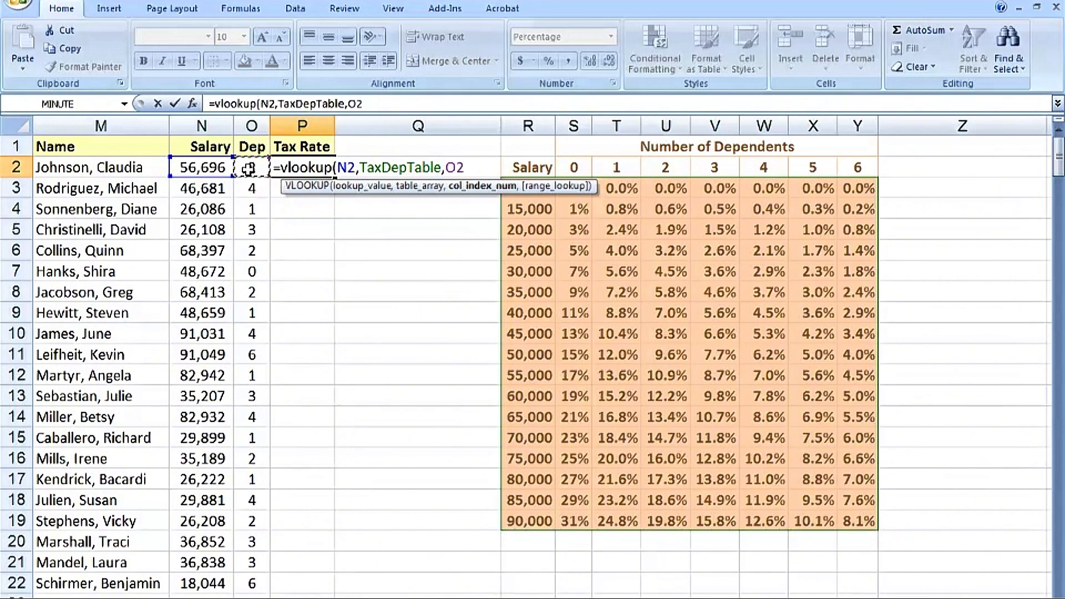
type("+2")
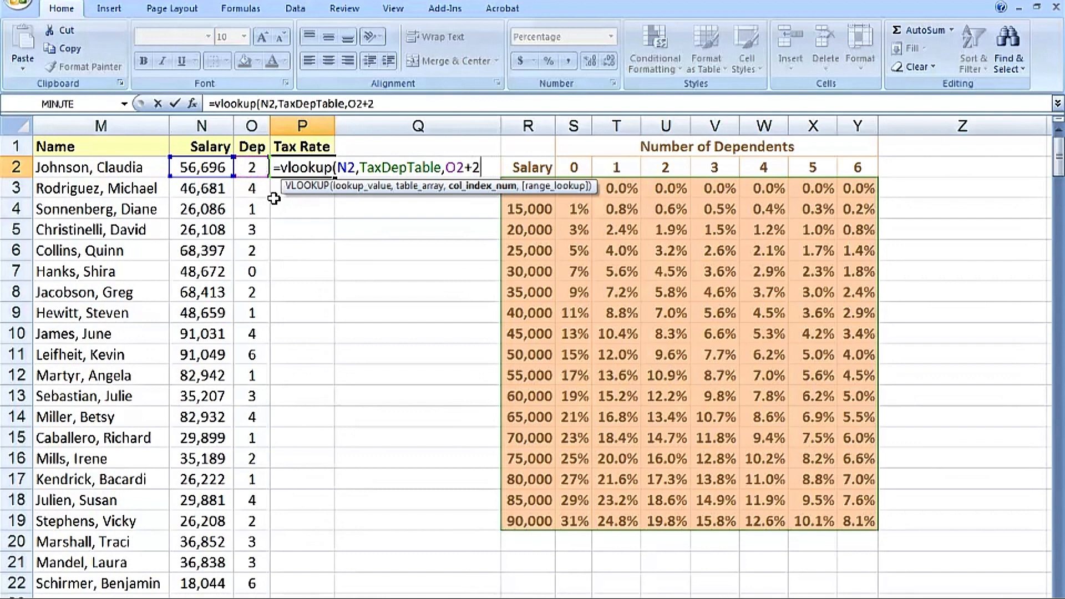
key("ctrl+Return")
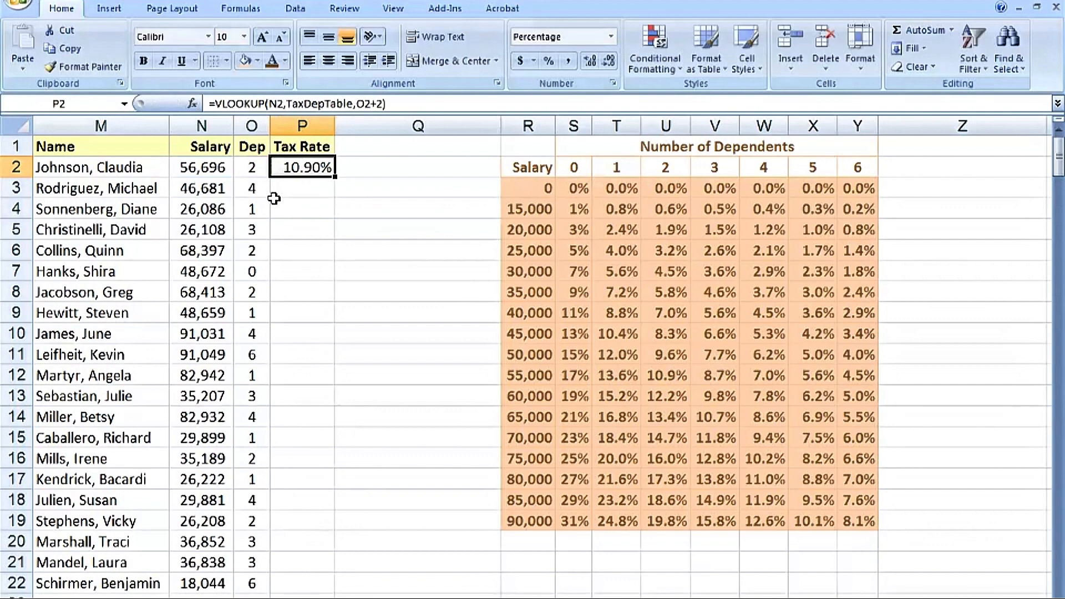
double_click(336, 179)
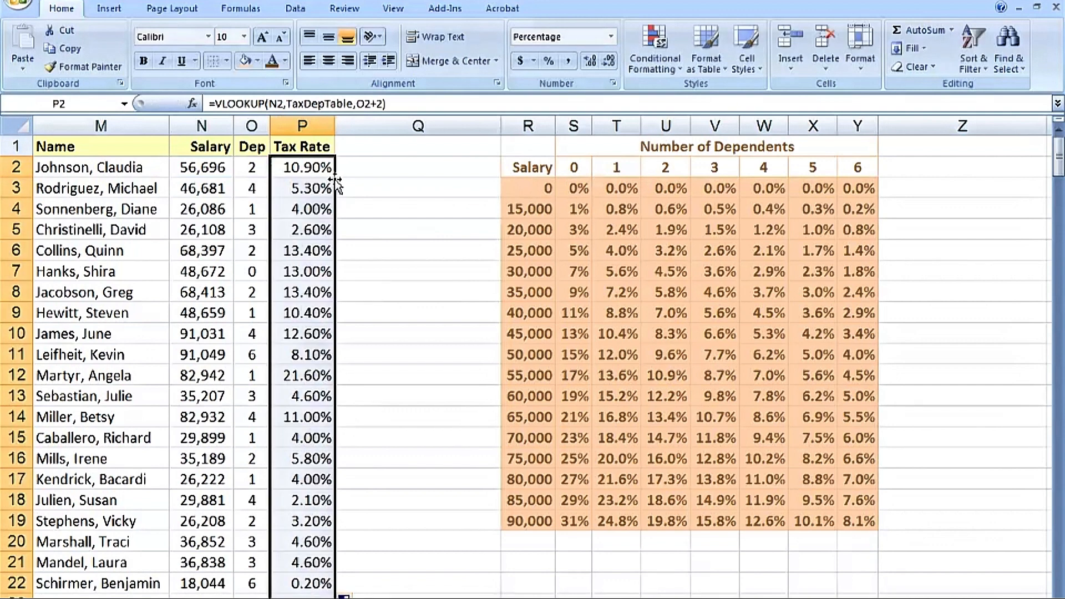
Step: Check P5's tax rate against the 25,000 salary row under three dependents, and inspect the O2+2 column index in P2's formula
left_click(304, 236)
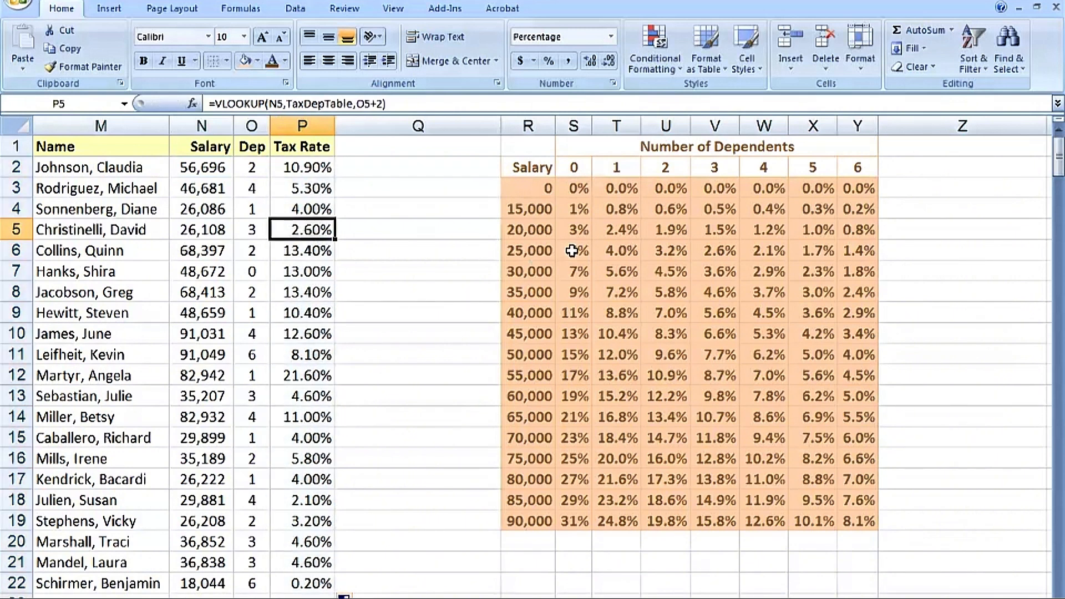
left_click_drag(570, 254, 847, 254)
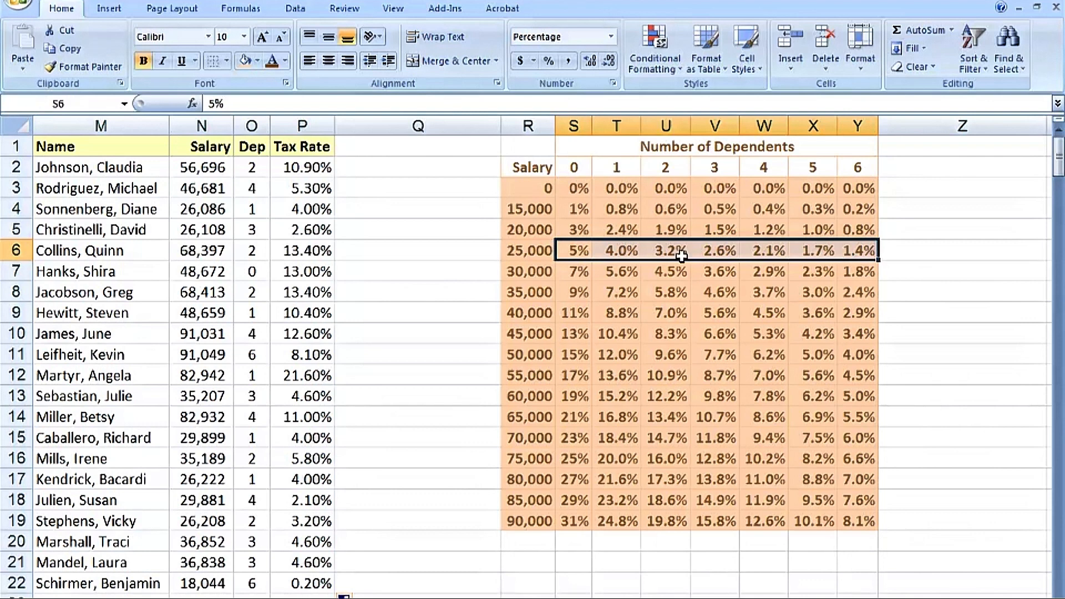
left_click(310, 232)
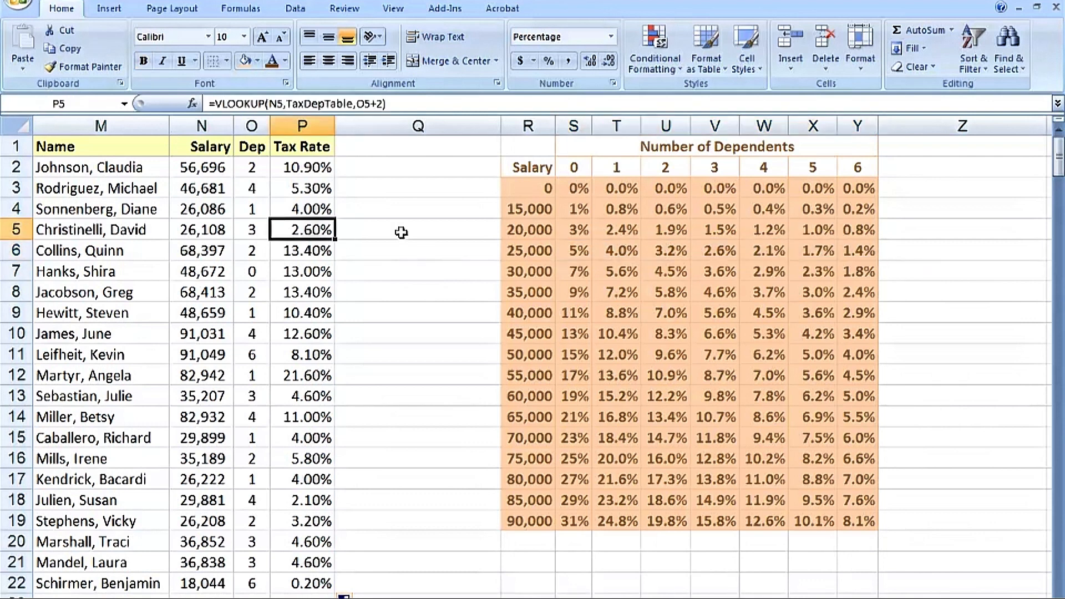
left_click(718, 251)
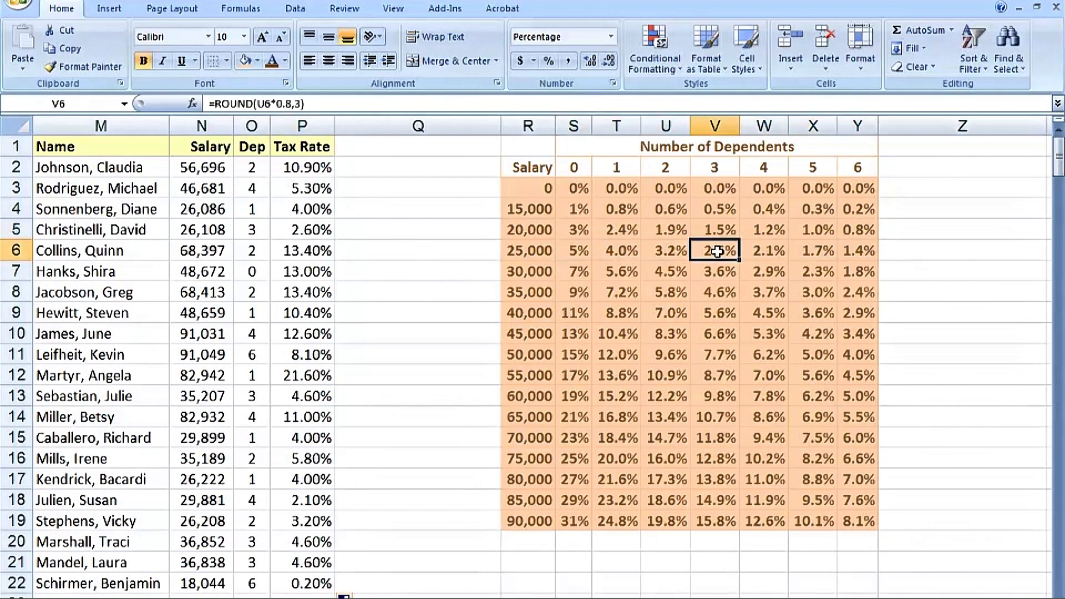
double_click(310, 167)
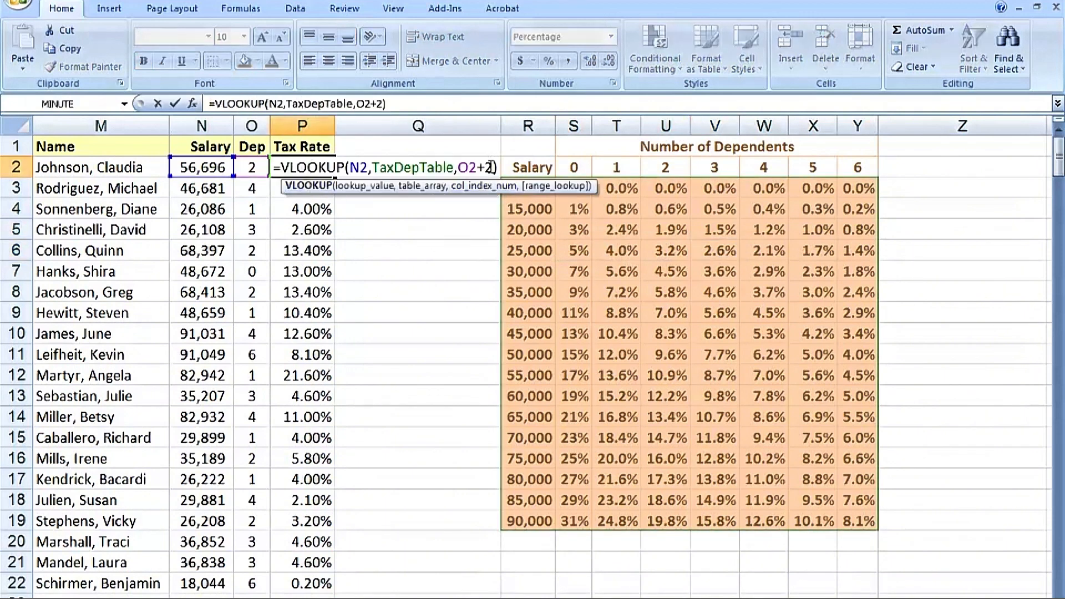
left_click_drag(493, 167, 460, 167)
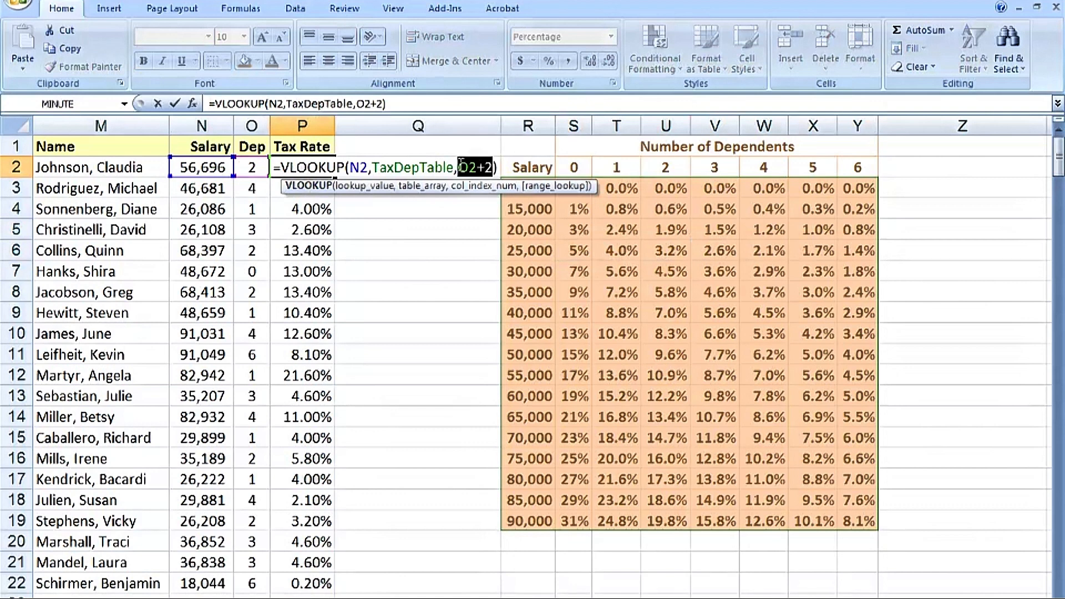